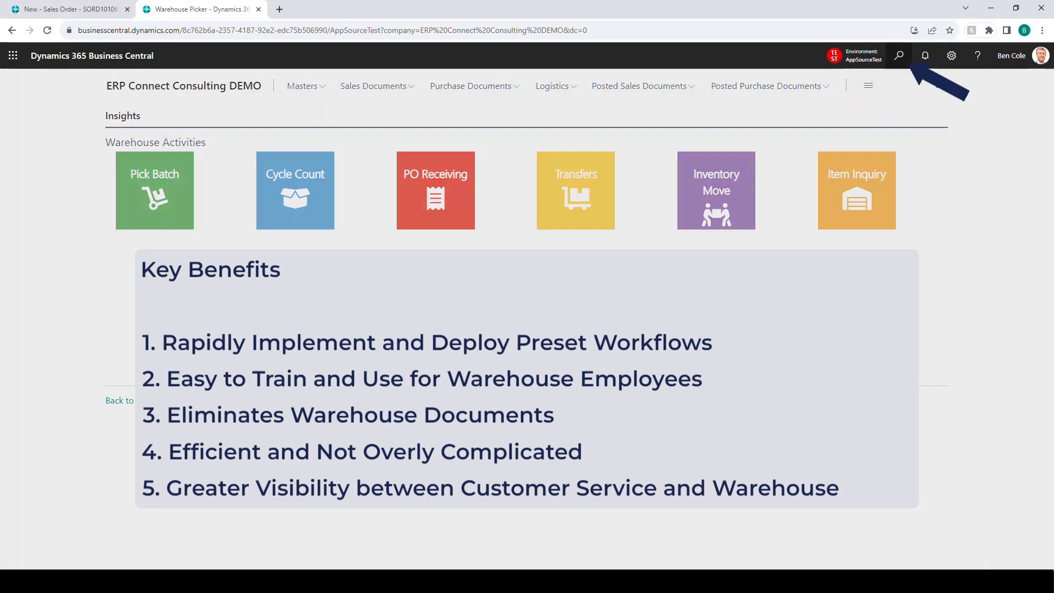
# Step: Search for DCC and open the Distribution Control Center Setup (DCC) page
pyautogui.click(900, 56)
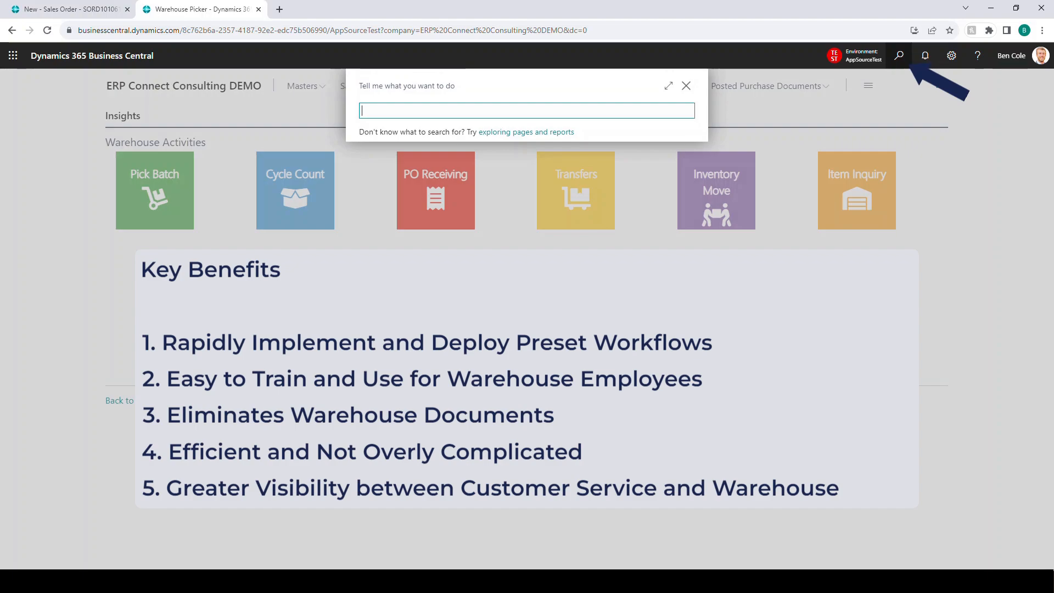
pyautogui.write('DCC')
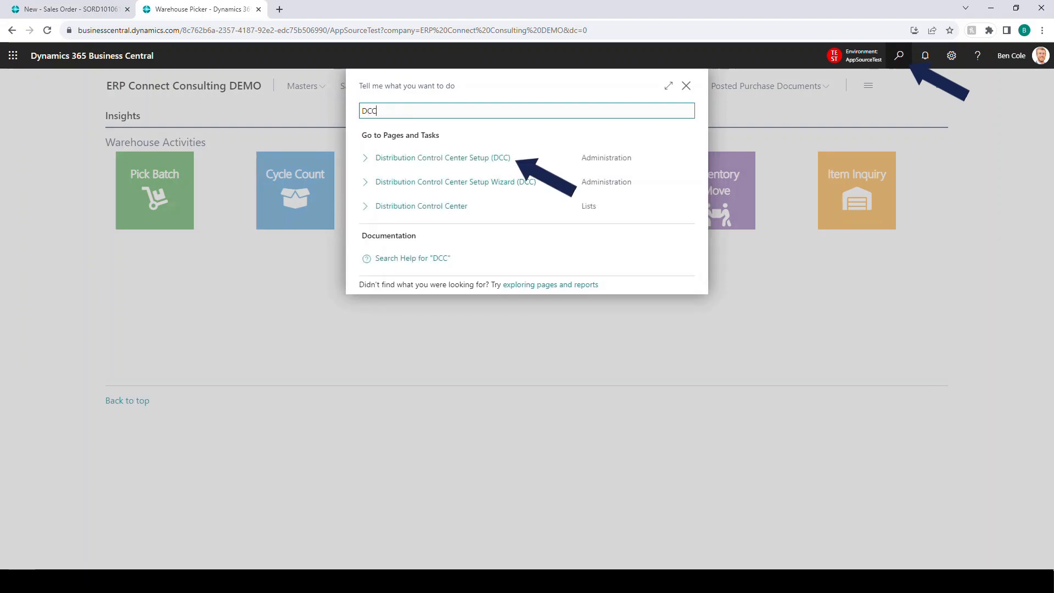
pyautogui.press('Down')
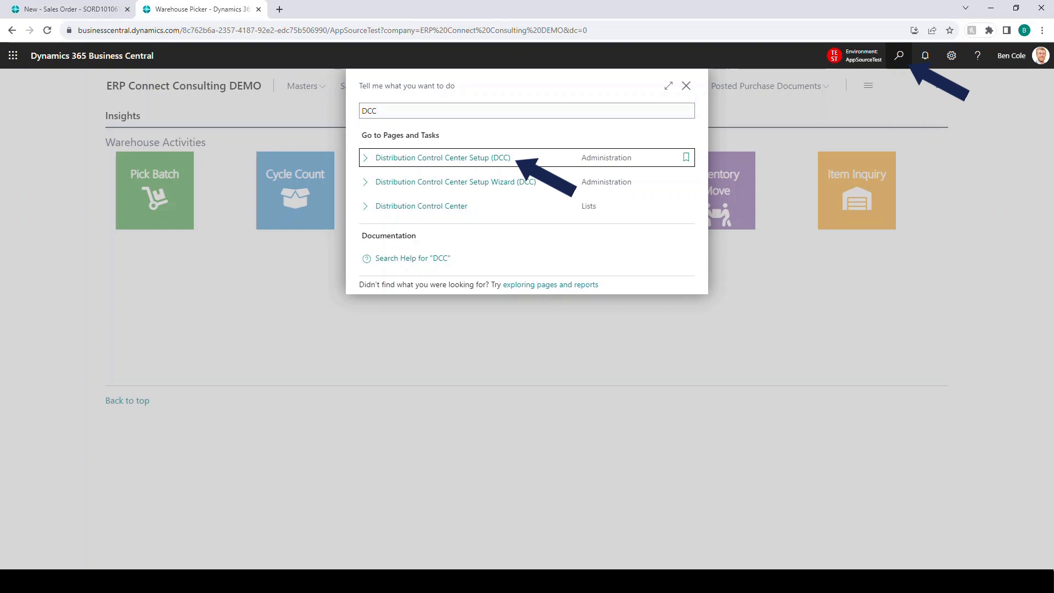
pyautogui.press('Return')
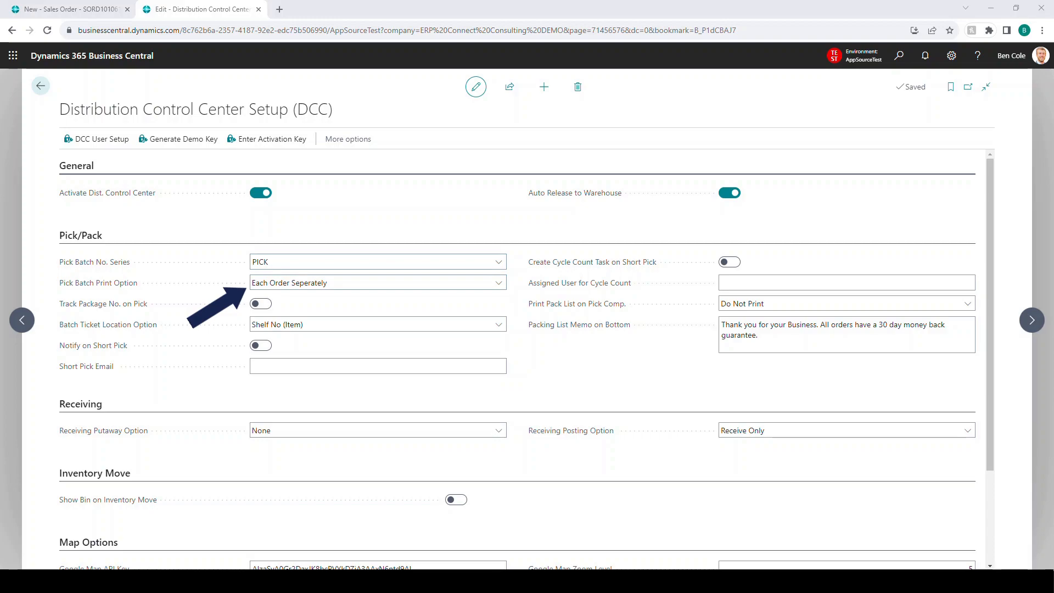
# Step: Review the choices for Pick Batch Print Option and Batch Ticket Location Option, keeping Each Order Seperately and Shelf No (Item)
pyautogui.click(498, 283)
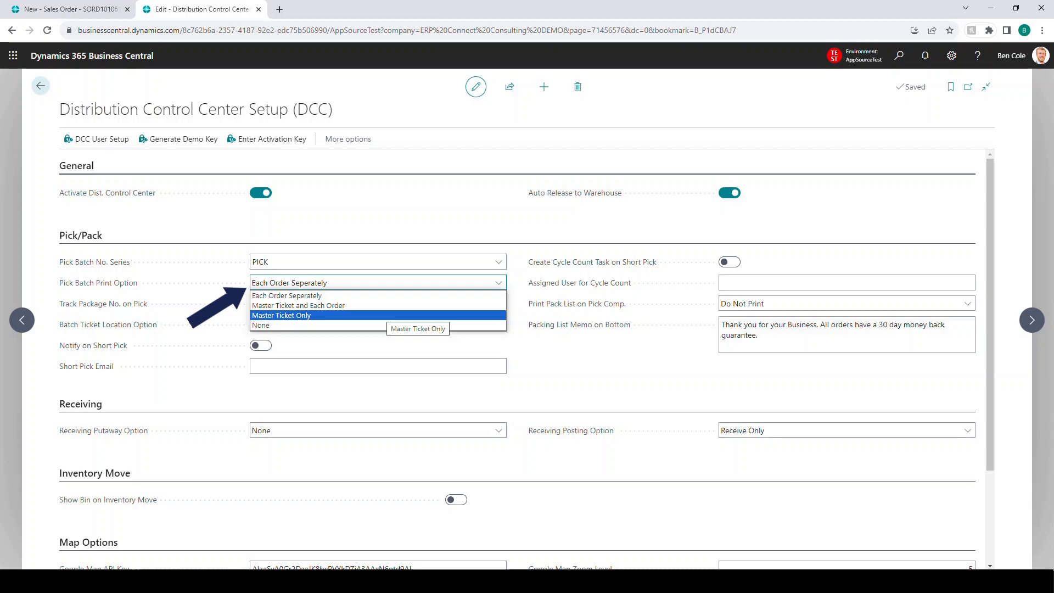
pyautogui.click(384, 295)
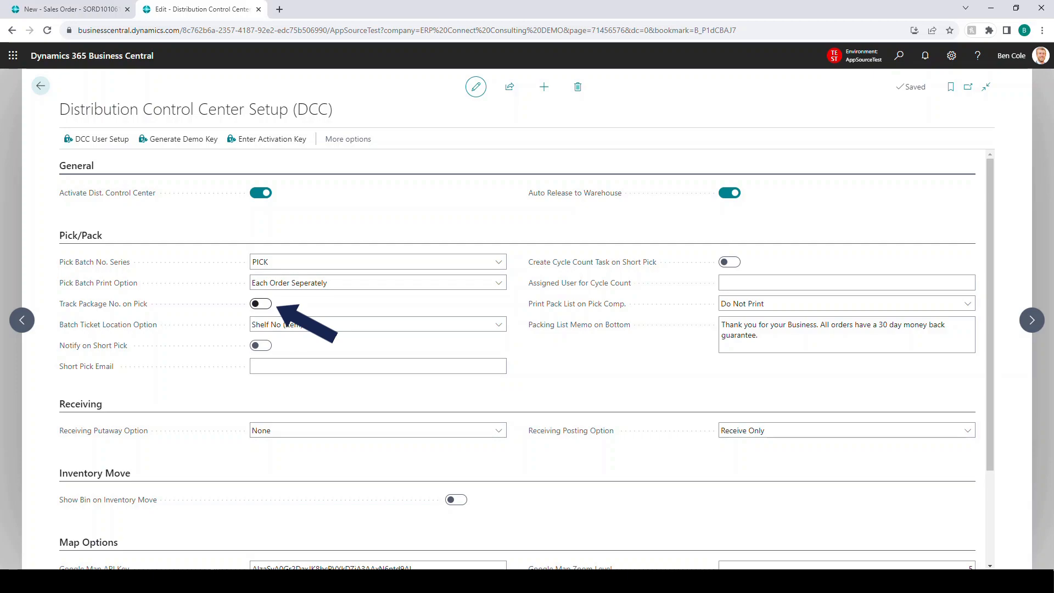
pyautogui.click(377, 324)
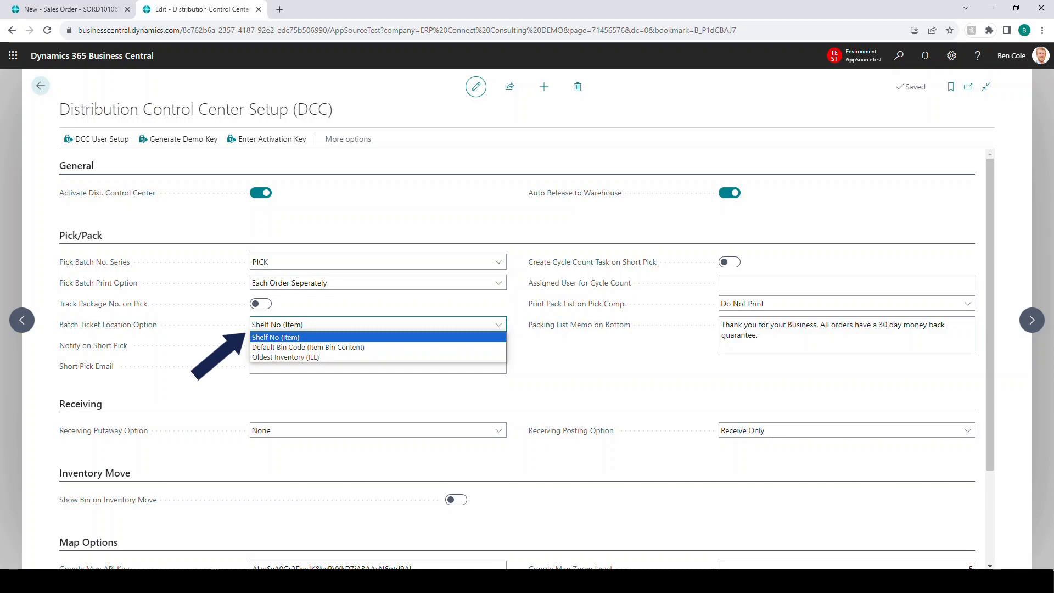
pyautogui.press('Escape')
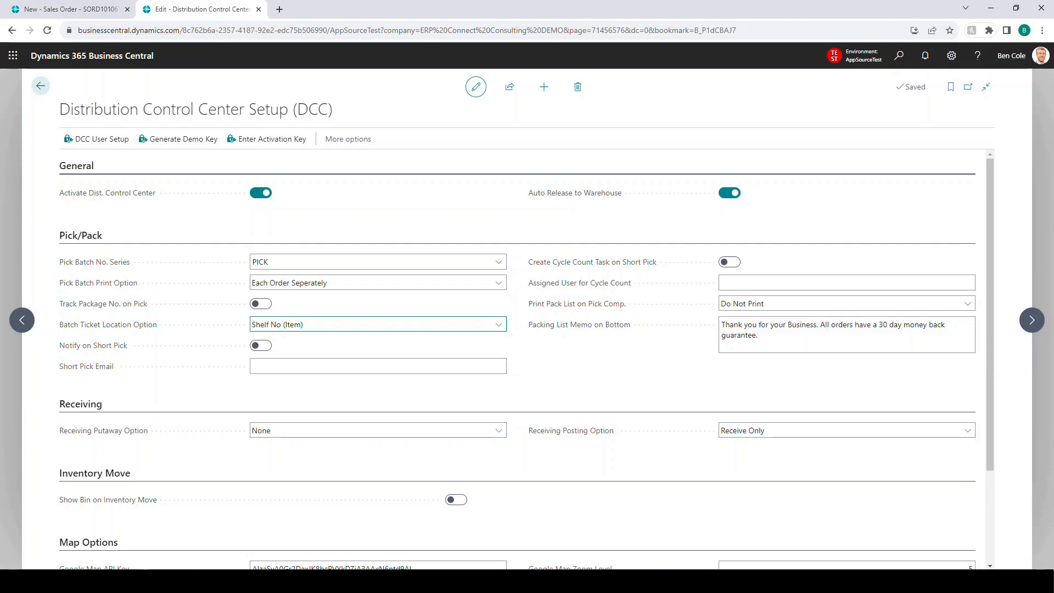
# Step: Review the choices for Receiving Putaway Option and Receiving Posting Option, keeping None and Receive Only
pyautogui.scroll(-2, 516, 356)
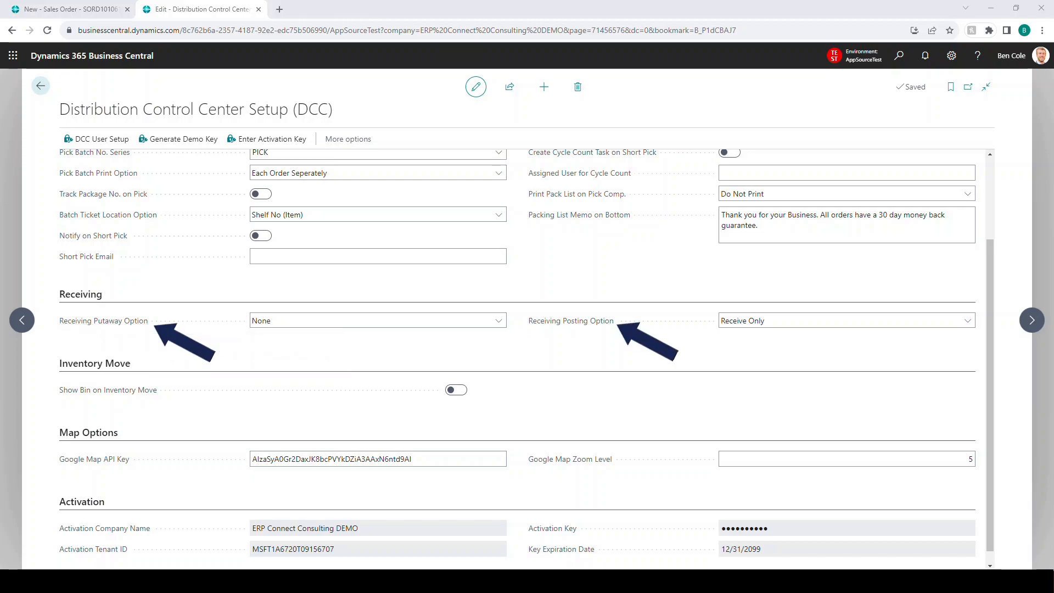
pyautogui.click(499, 321)
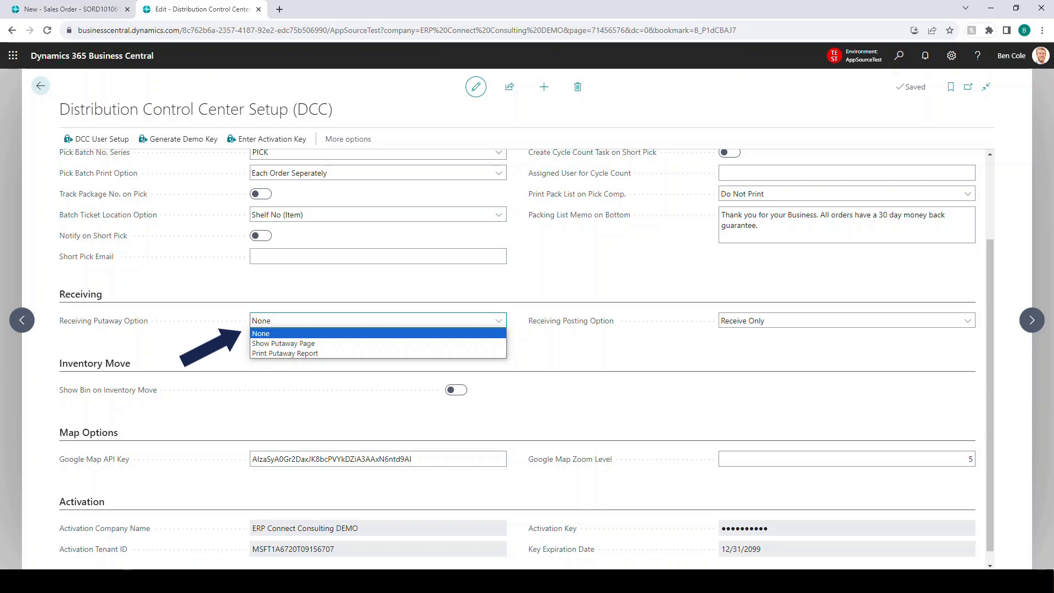
pyautogui.press('Down')
pyautogui.click(846, 321)
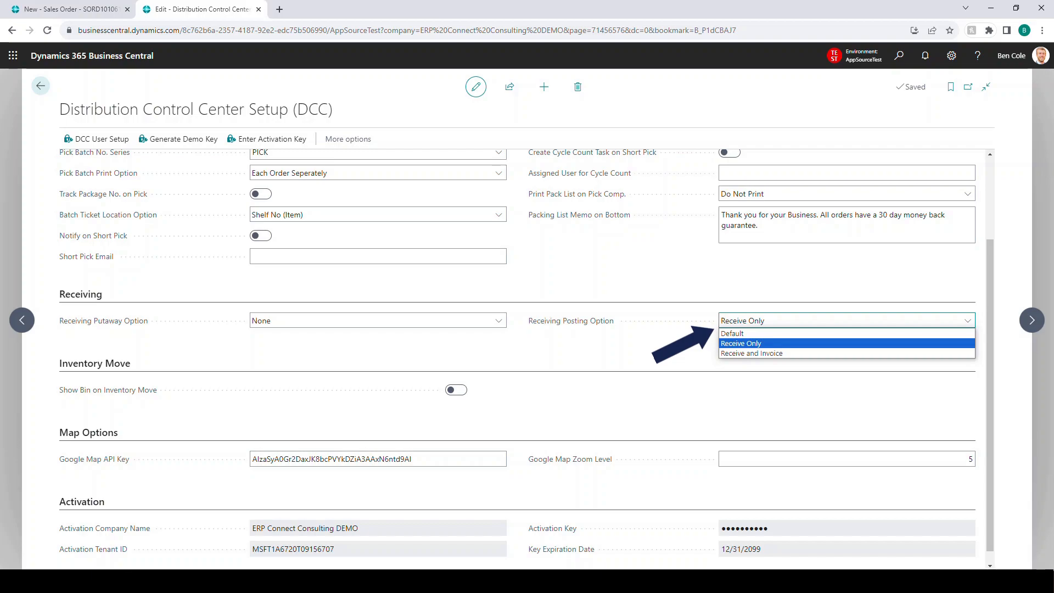
pyautogui.click(826, 343)
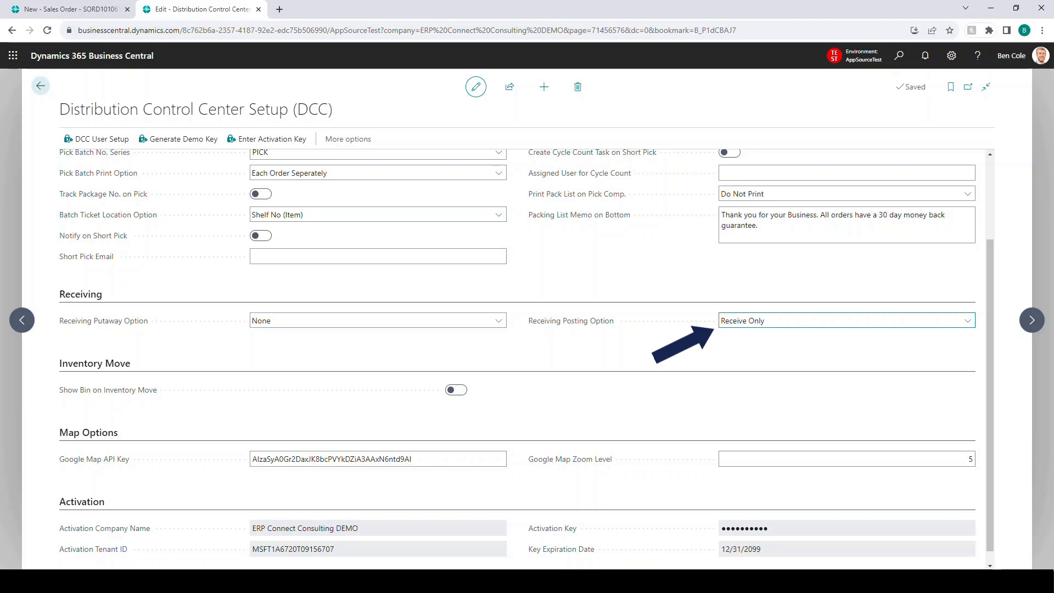
pyautogui.click(826, 320)
pyautogui.click(826, 343)
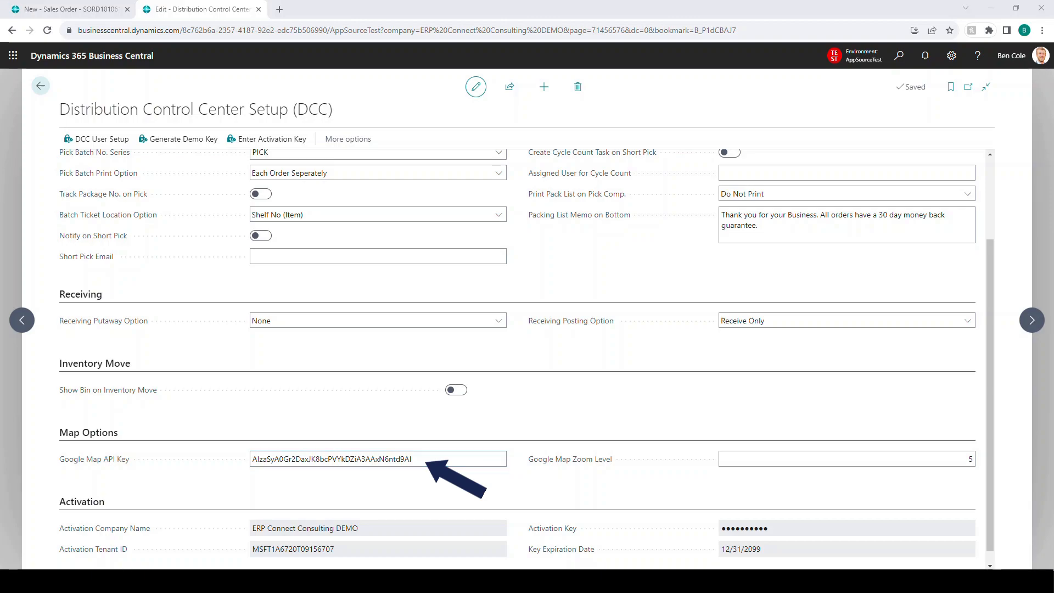
# Step: Examine the picker and cycle count assignments in DCC User Setup, close it, and look over the setup page's activation details
pyautogui.scroll(2, 516, 357)
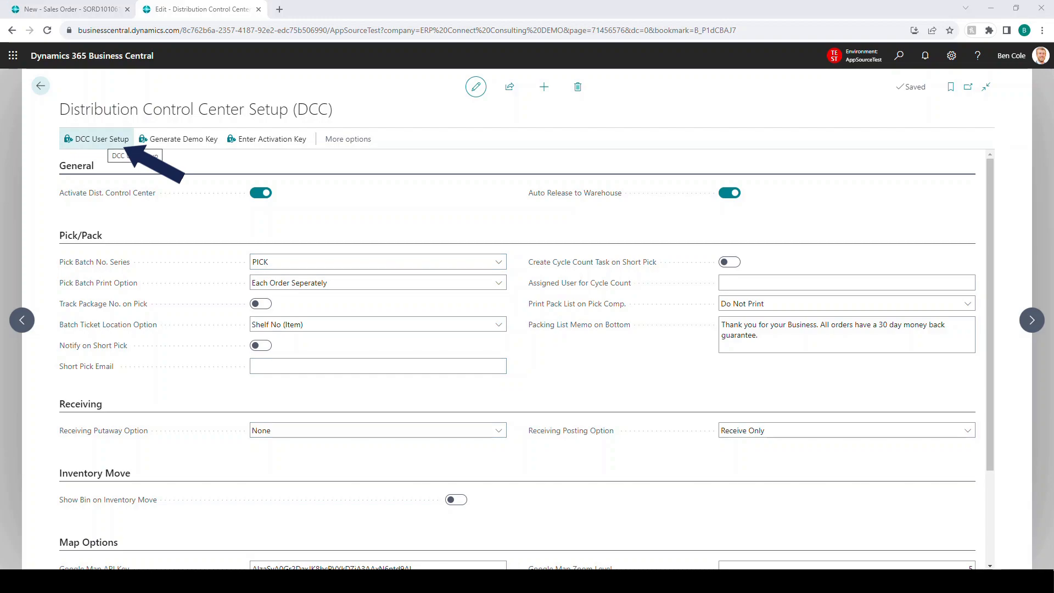
pyautogui.click(99, 139)
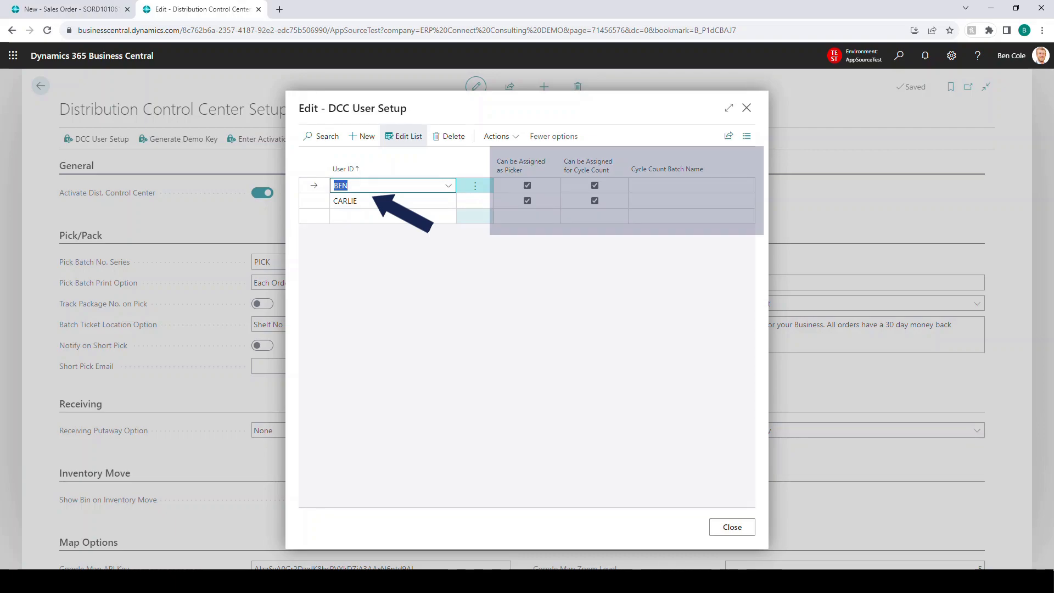
pyautogui.moveTo(527, 164)
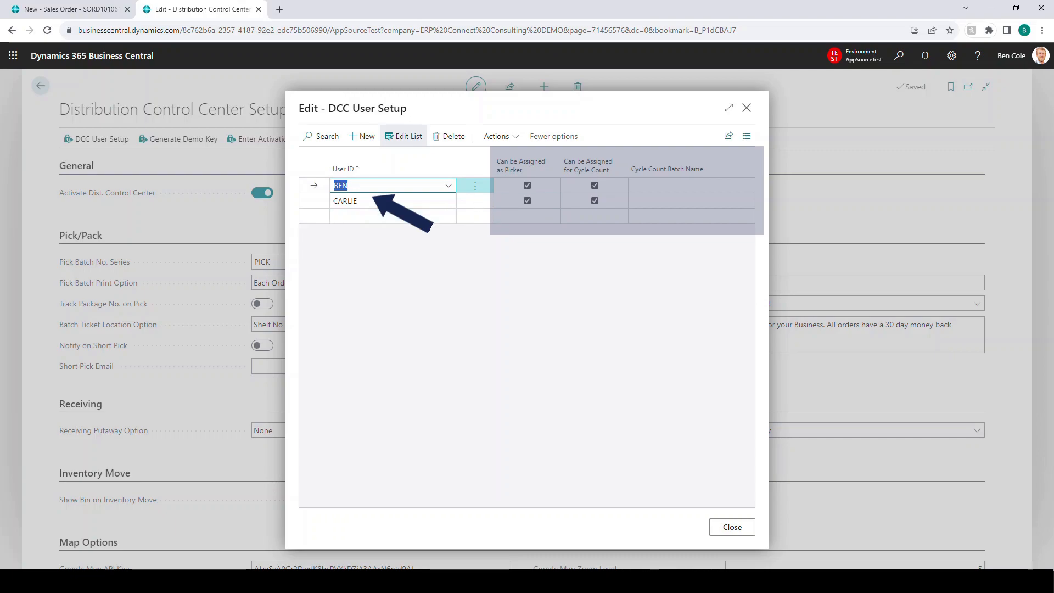
pyautogui.click(731, 527)
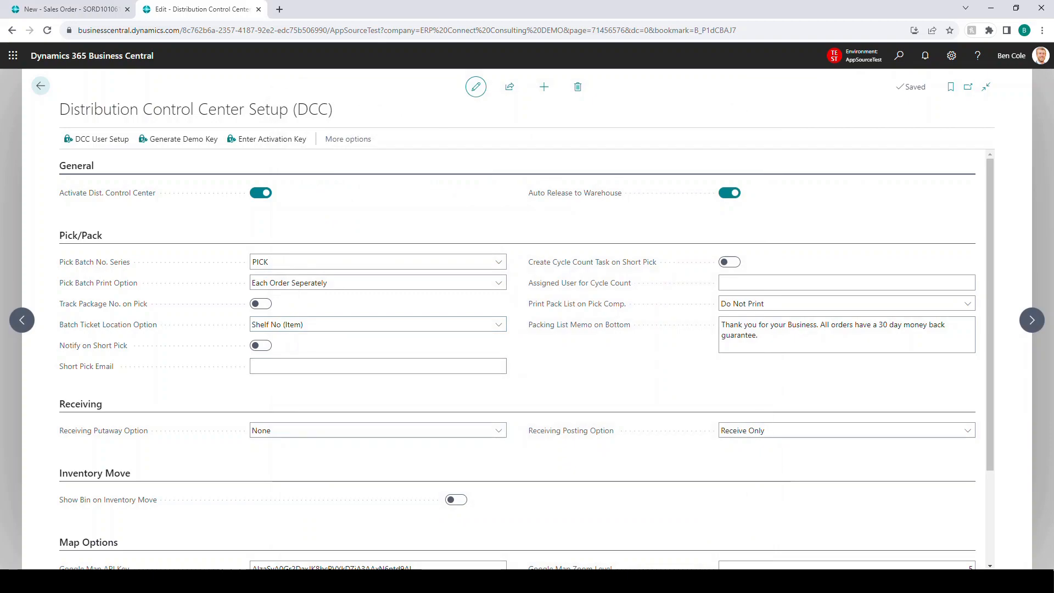
pyautogui.scroll(-2, 516, 357)
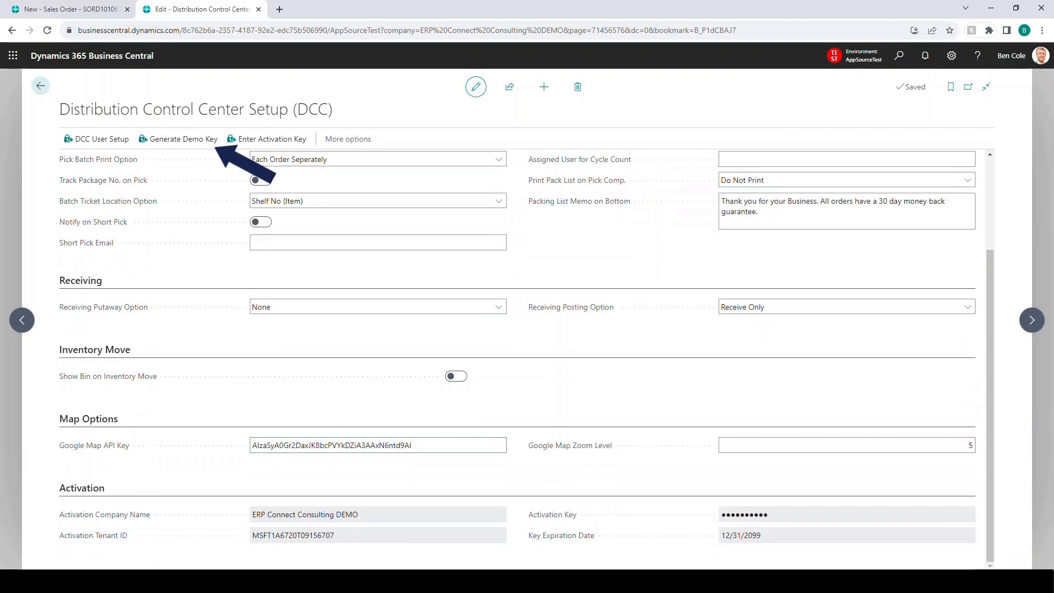
pyautogui.scroll(2, 516, 357)
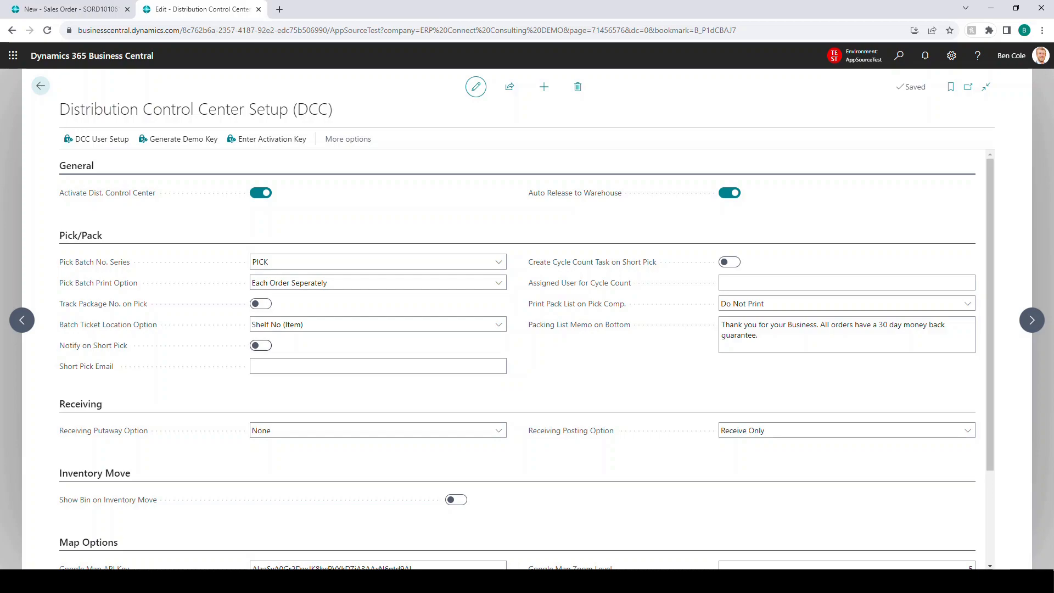
# Step: Search for the sales orders list and create a new sales order
pyautogui.hotkey('alt', 'q')
pyautogui.write('sales order')
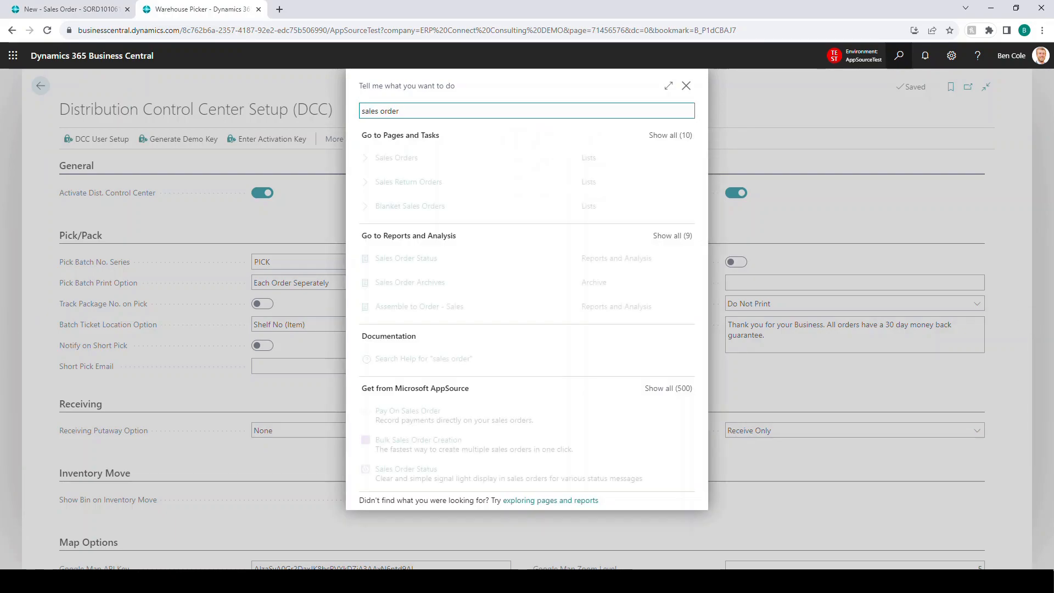
pyautogui.press('Return')
pyautogui.hotkey('alt', 'n')
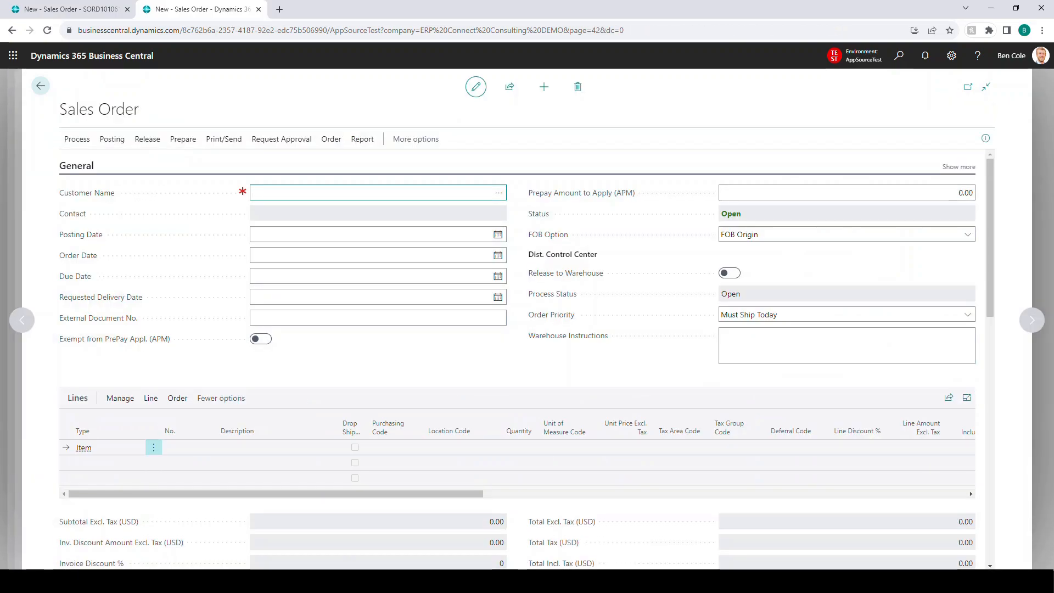
# Step: Set the sales order's customer to Snow and Ice Removers LLP and its external document number to TEST 1234
pyautogui.write('snow and ice')
pyautogui.press('Tab')
pyautogui.press('Escape')
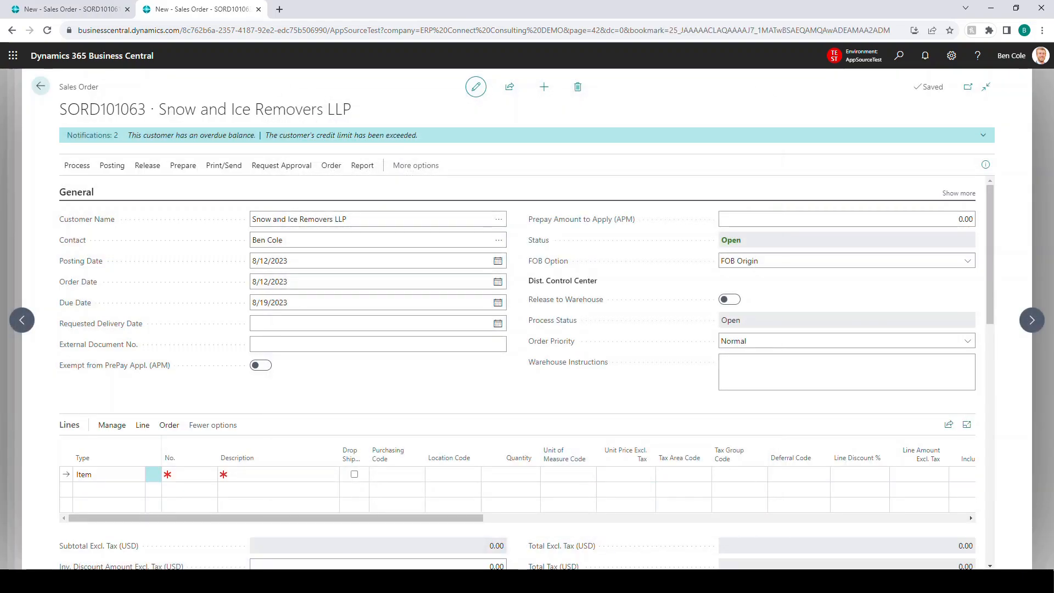
pyautogui.write('TEST 1')
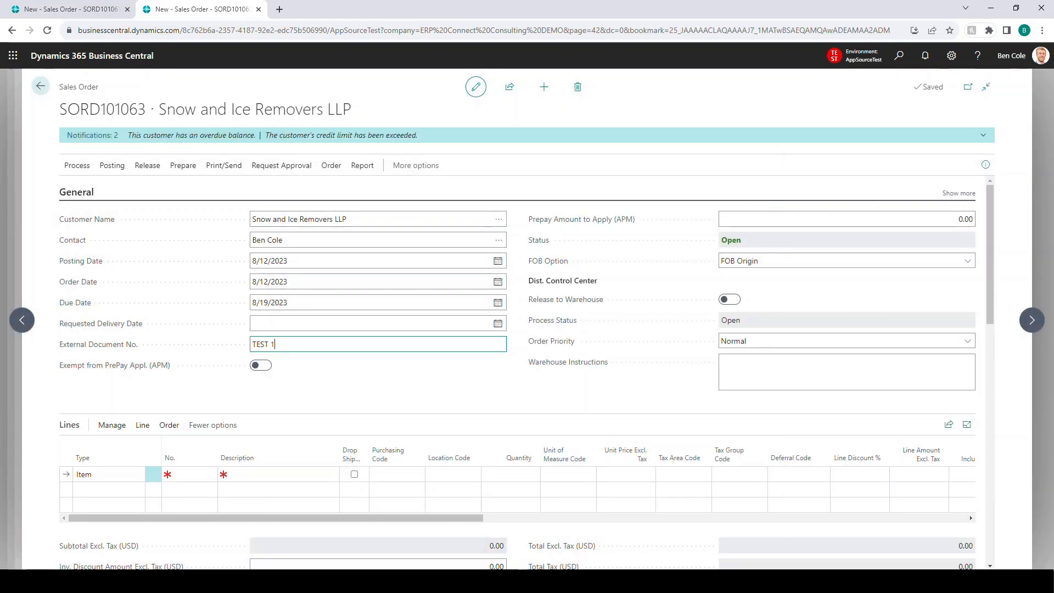
pyautogui.press('Tab')
# Step: Add item 1017 to the first order line with location DALLAS and quantity 1, dismissing the item pop-up note
pyautogui.click(201, 474)
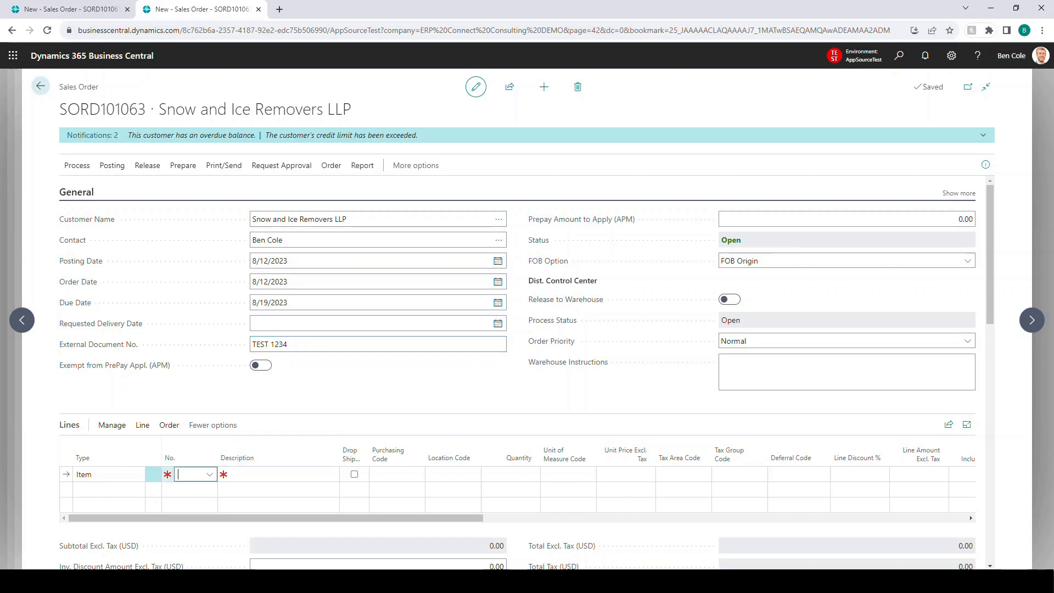
pyautogui.click(209, 475)
pyautogui.write('1017')
pyautogui.press('Tab')
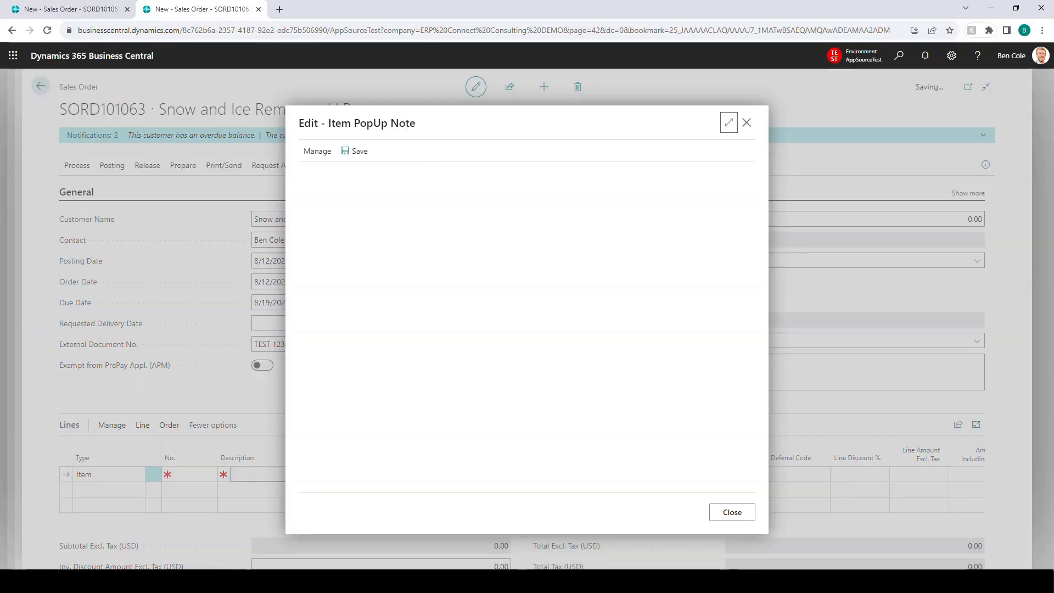
pyautogui.press('Escape')
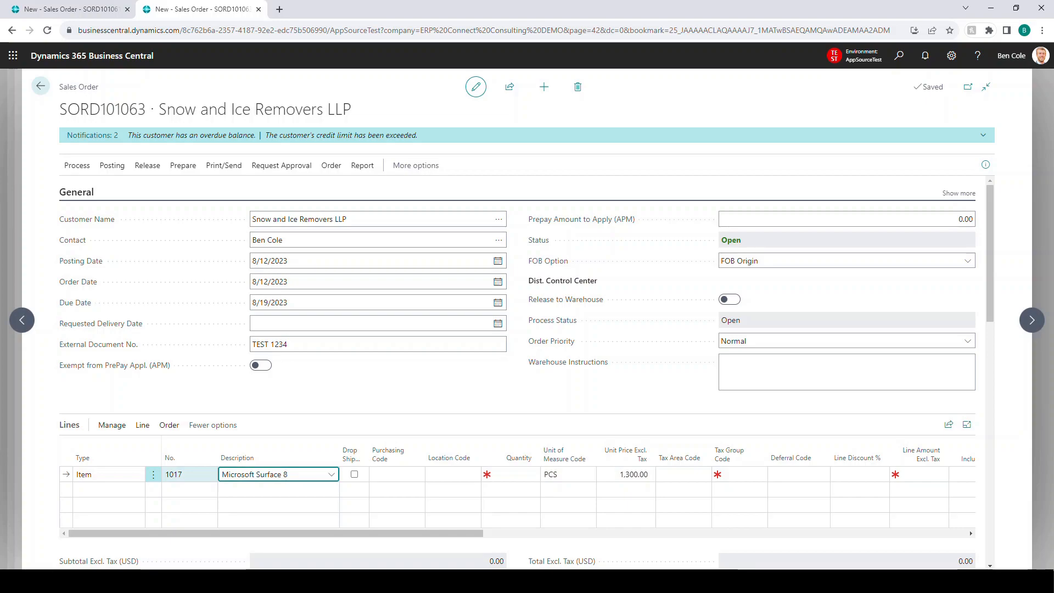
pyautogui.press('Tab')
pyautogui.press('Tab')
pyautogui.write('DALLAS')
pyautogui.press('Tab')
pyautogui.write('1')
pyautogui.press('Tab')
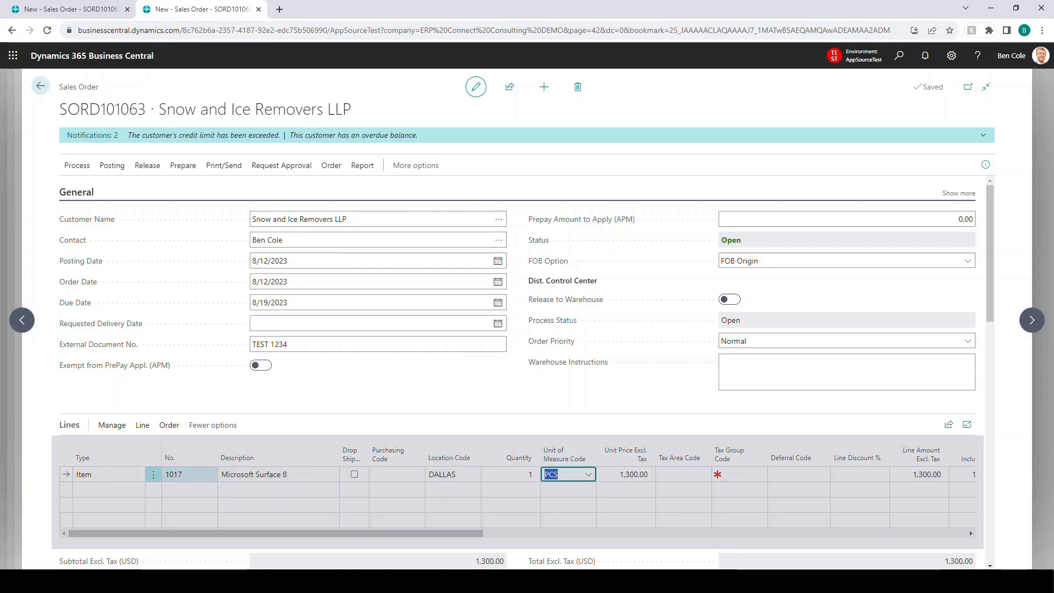
# Step: Add item 1021 on a second order line with location DALLAS, quantity 1 and a unit price of 50
pyautogui.press('Return')
pyautogui.write('1021')
pyautogui.press('Tab')
pyautogui.press('Tab')
pyautogui.press('Tab')
pyautogui.press('Tab')
pyautogui.write('DALLAS')
pyautogui.press('Tab')
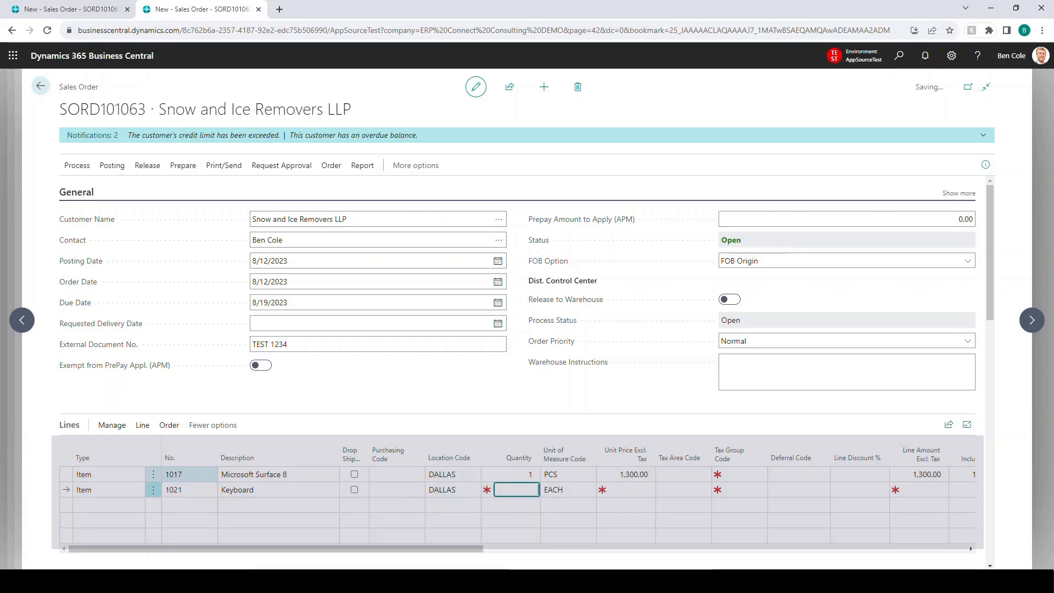
pyautogui.write('1')
pyautogui.press('Tab')
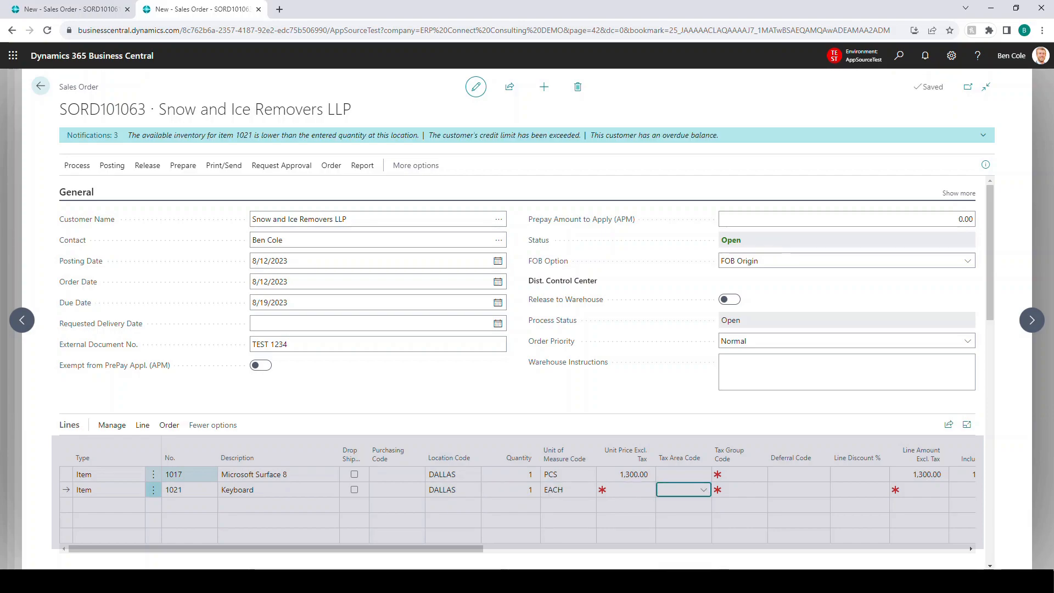
pyautogui.click(632, 490)
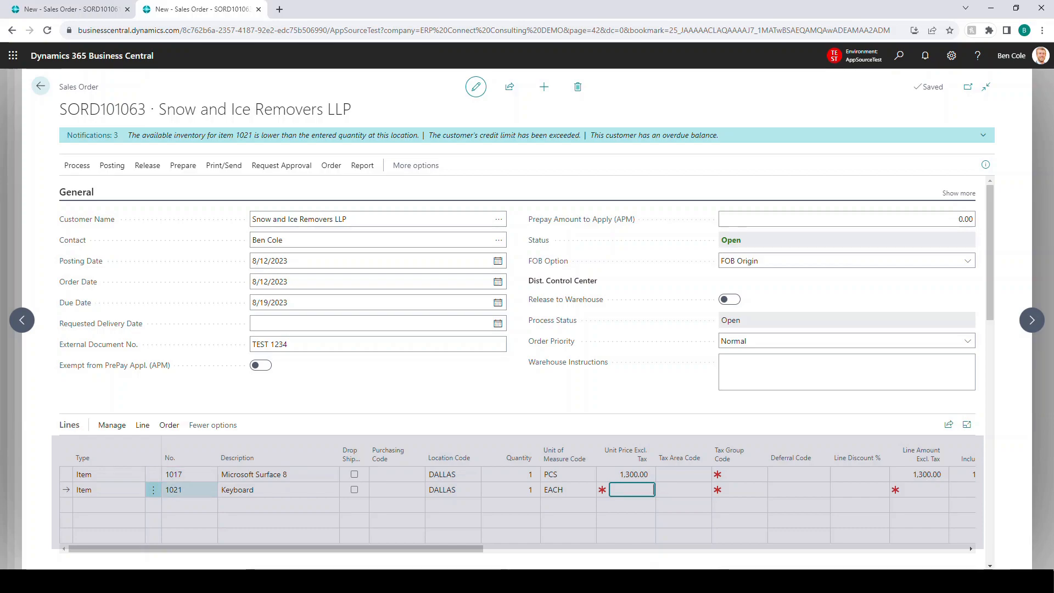
pyautogui.write('50')
pyautogui.press('Tab')
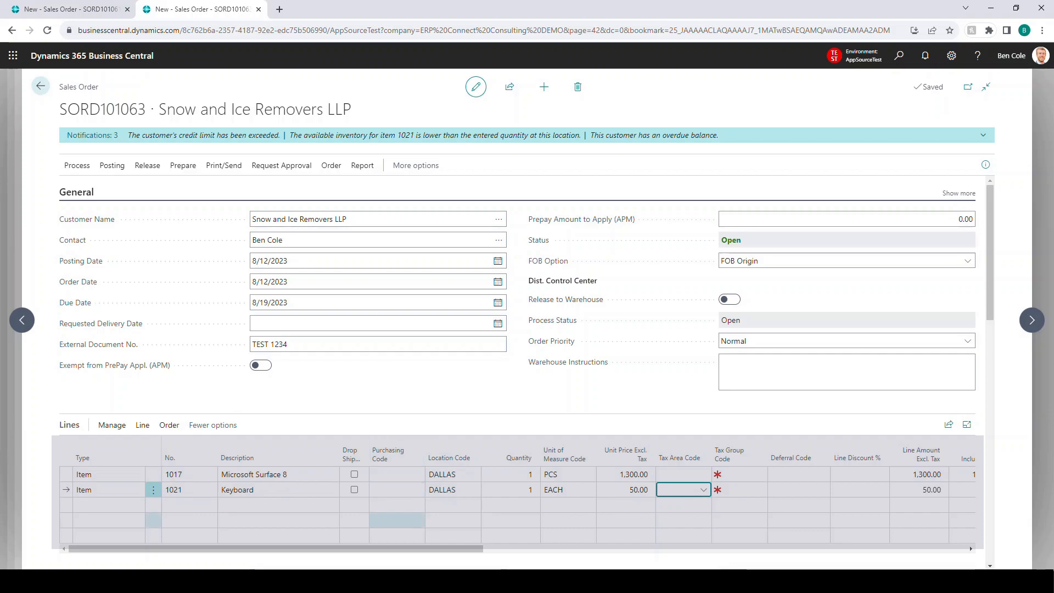
# Step: Release the completed sales order for Snow and Ice Removers LLP
pyautogui.moveTo(395, 549); pyautogui.dragTo(374, 548)
pyautogui.click(147, 166)
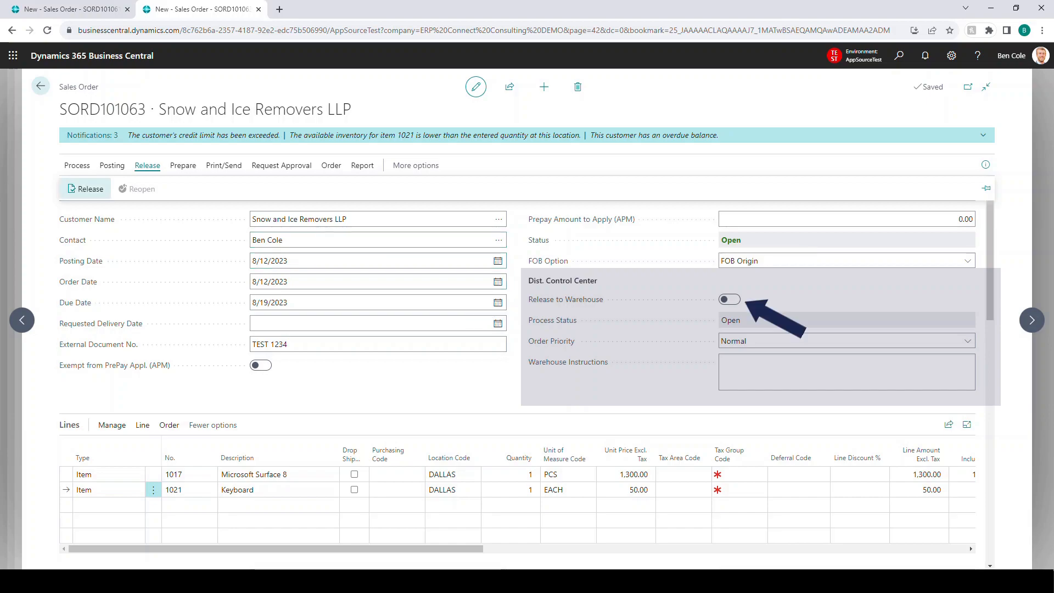
pyautogui.click(85, 188)
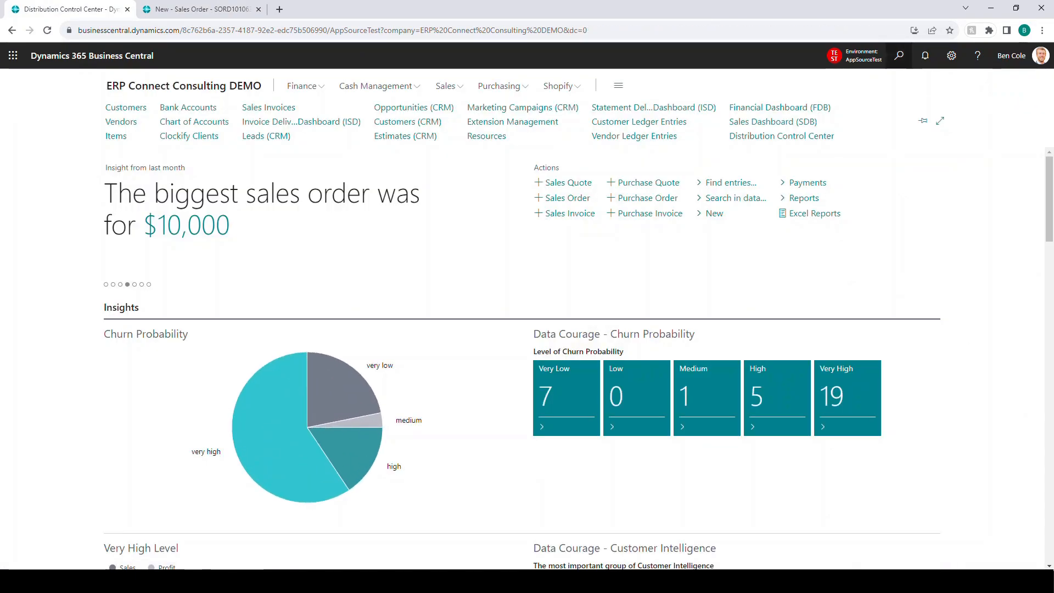
# Step: Search for dcc in the other browser tab and open the Distribution Control Center list
pyautogui.hotkey('alt', 'q')
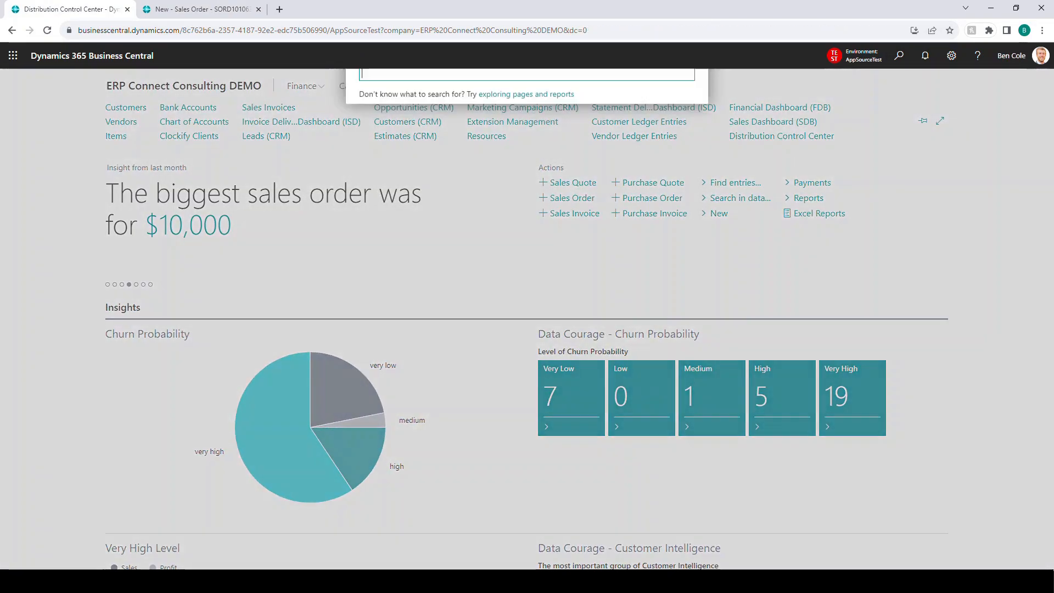
pyautogui.write('dcc')
pyautogui.press('Down')
pyautogui.press('Down')
pyautogui.press('Down')
pyautogui.press('Return')
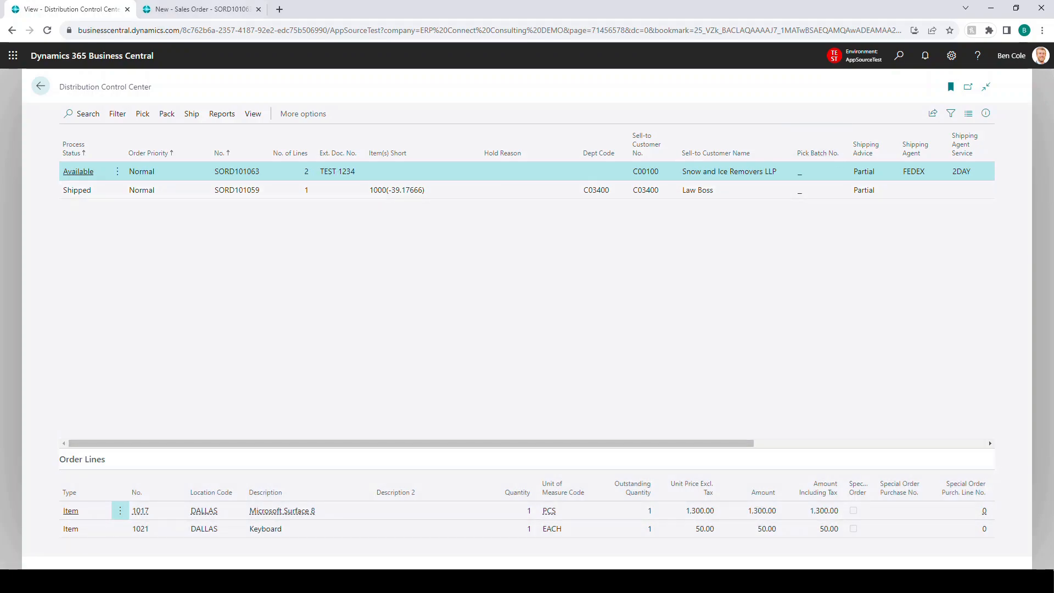
# Step: Reopen the released sales order for Snow and Ice Removers LLP in the other browser tab
pyautogui.click(201, 10)
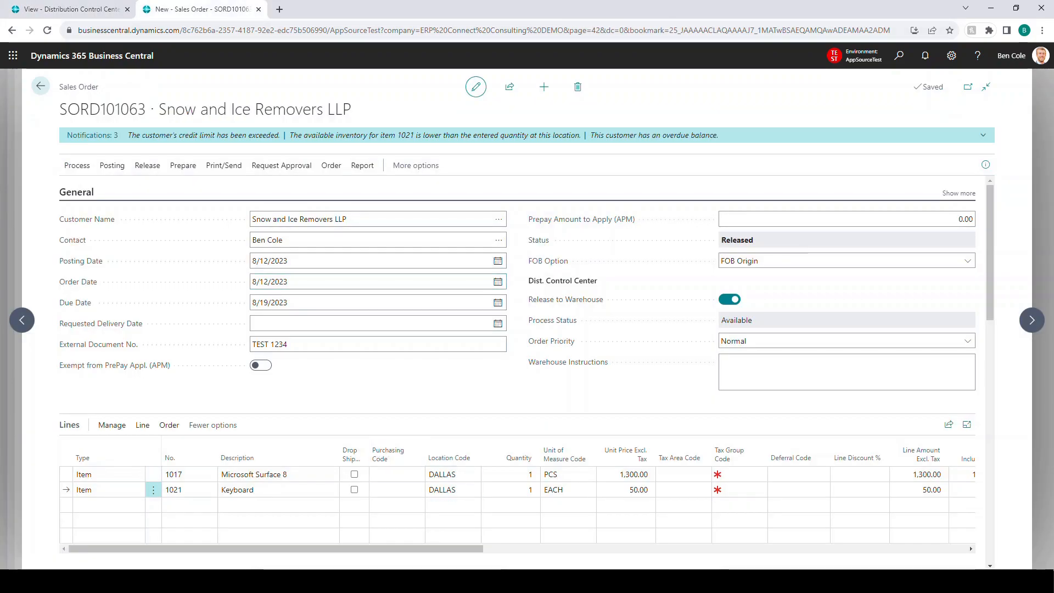
pyautogui.click(147, 165)
pyautogui.click(139, 188)
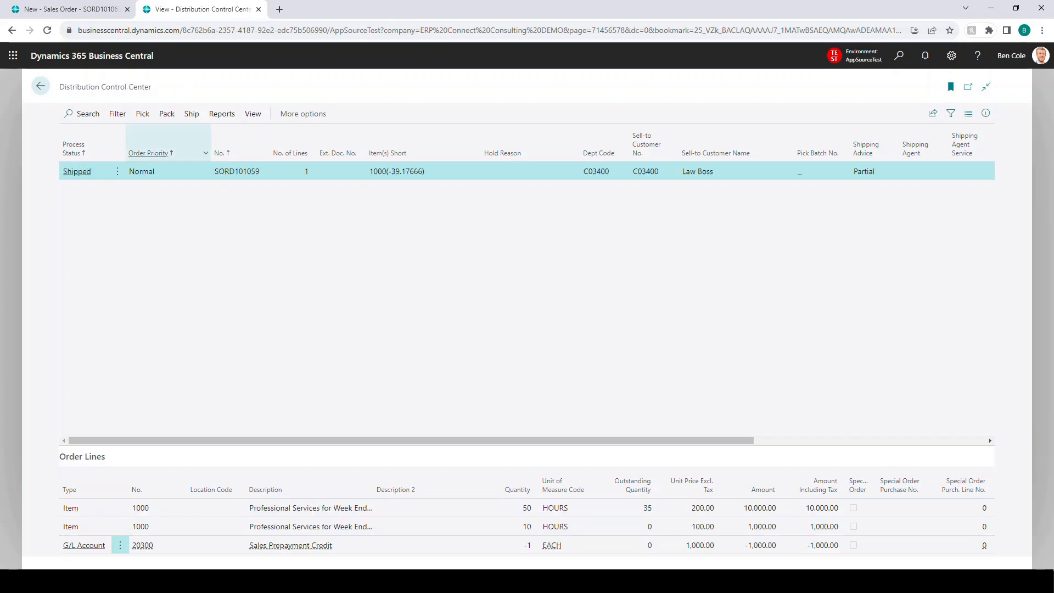
# Step: Return to the reopened sales order and change the Keyboard line's location code to TAMPA
pyautogui.click(73, 10)
pyautogui.click(453, 489)
pyautogui.write('TAMPA')
pyautogui.press('Tab')
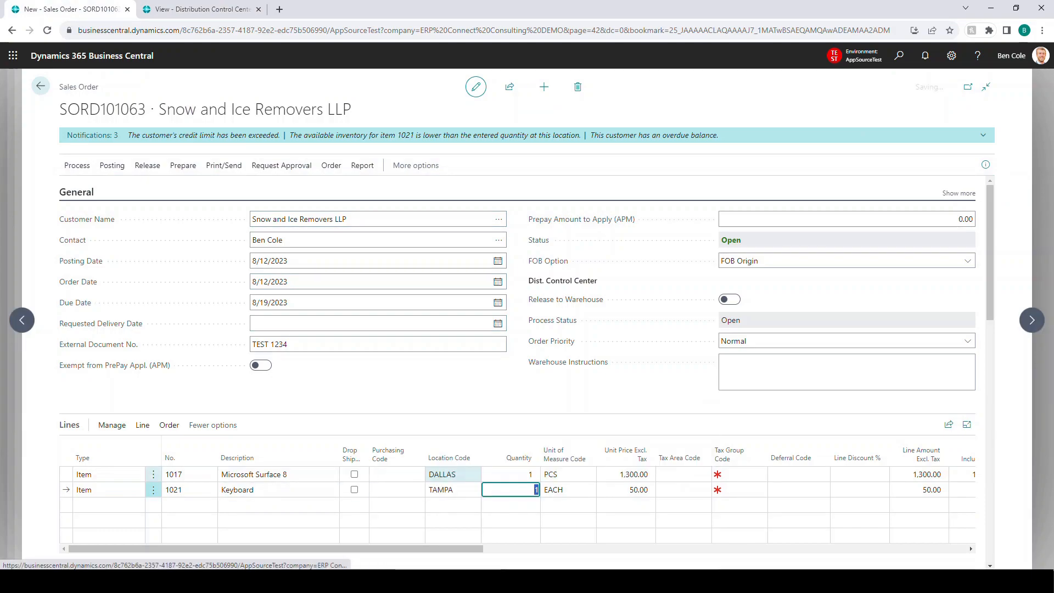
# Step: Release the sales order with the TAMPA line and check its short items in the Distribution Control Center list
pyautogui.click(147, 165)
pyautogui.click(91, 188)
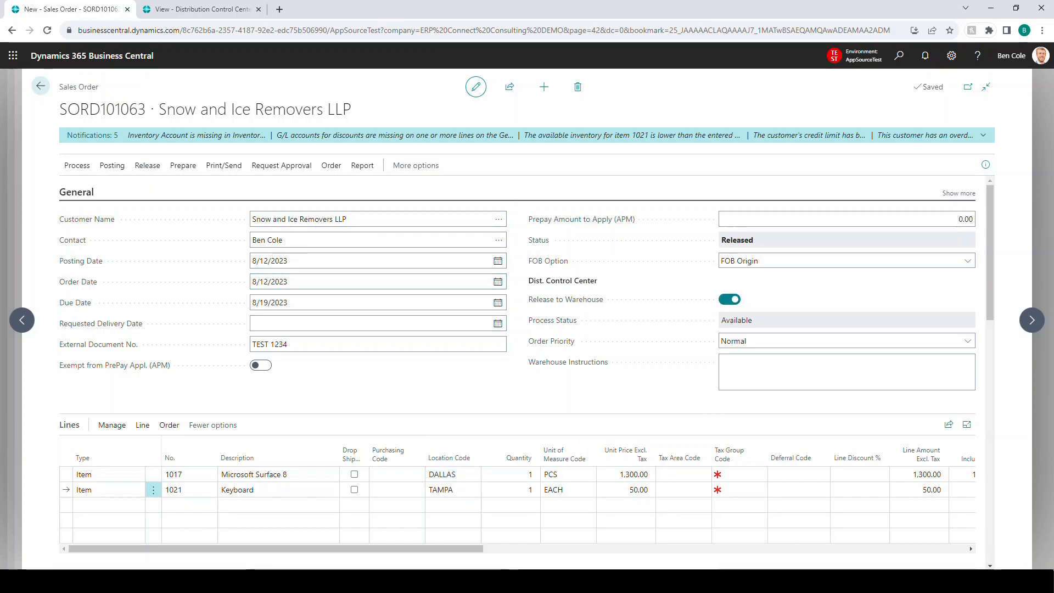
pyautogui.hotkey('ctrl', 'Tab')
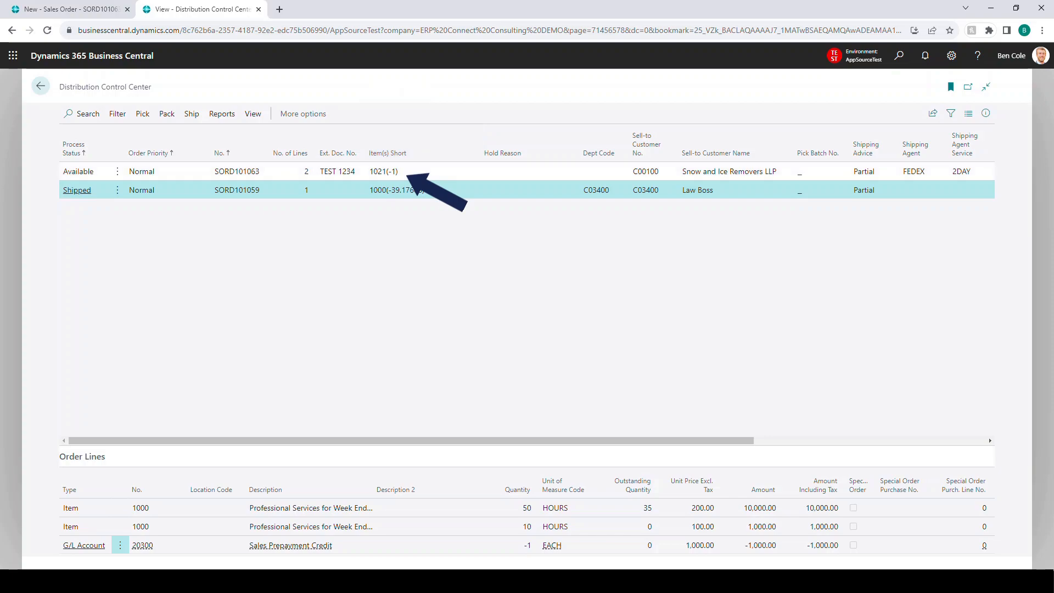
pyautogui.click(388, 172)
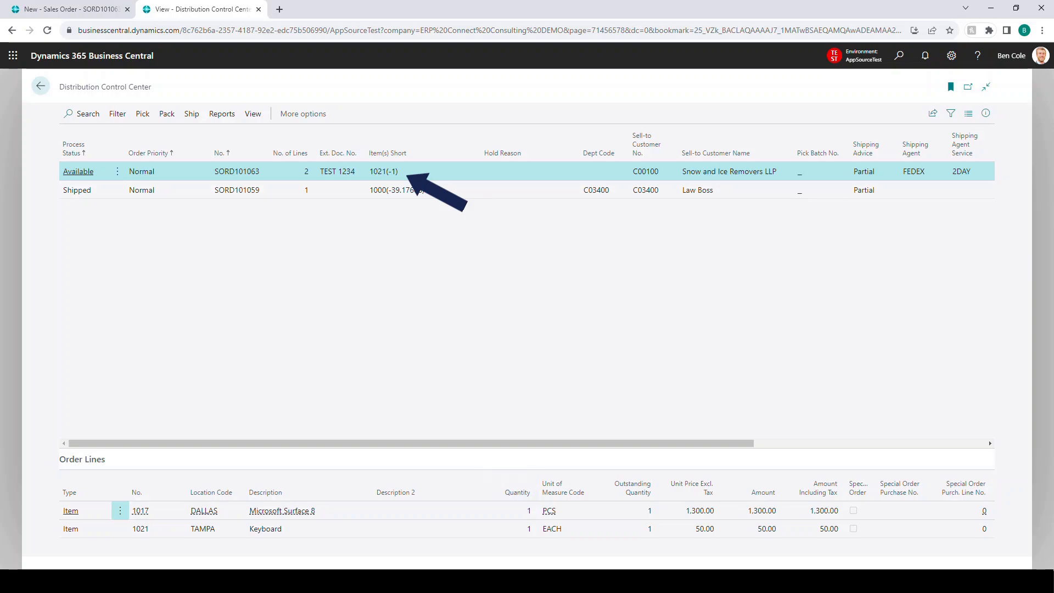
# Step: Reopen the sales order and set the Keyboard line's location code back to DALLAS
pyautogui.click(77, 9)
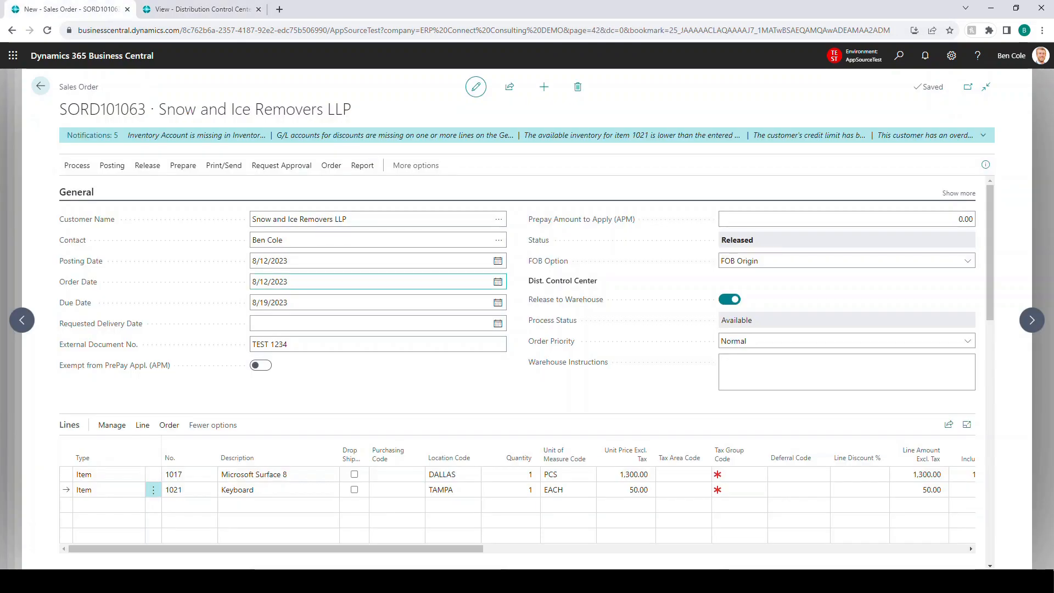
pyautogui.click(147, 165)
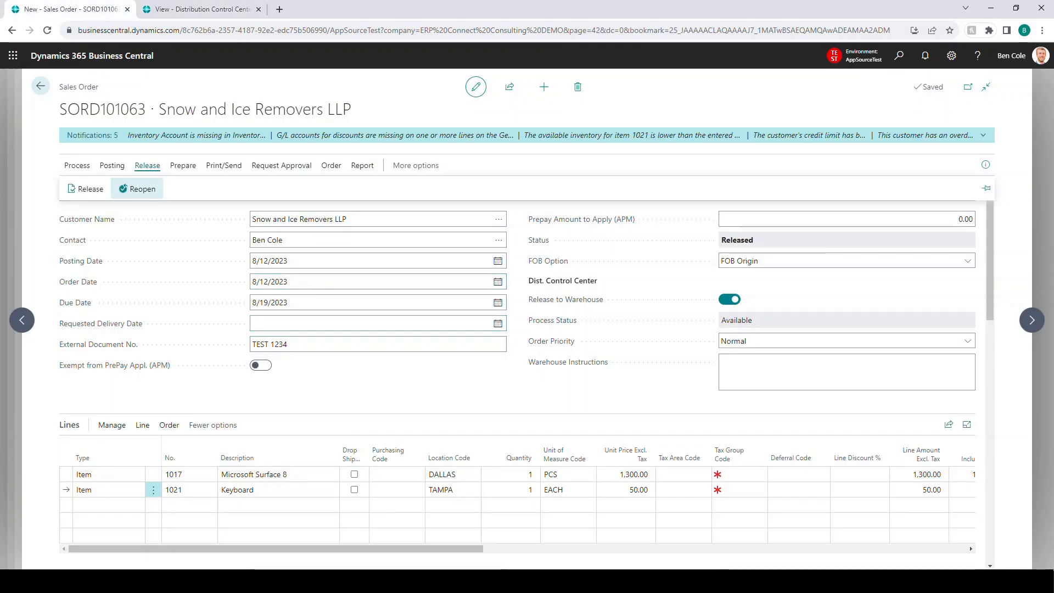
pyautogui.click(137, 189)
pyautogui.click(453, 489)
pyautogui.write('DALLAS')
pyautogui.press('Tab')
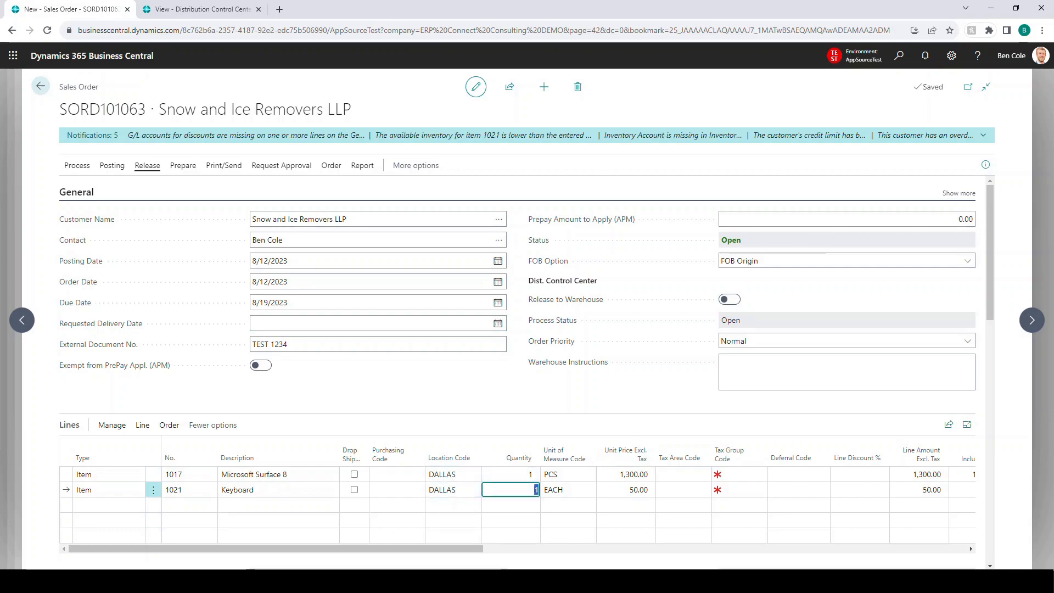
# Step: Release the sales order with both lines at DALLAS and view the available order priority options
pyautogui.click(147, 165)
pyautogui.click(77, 188)
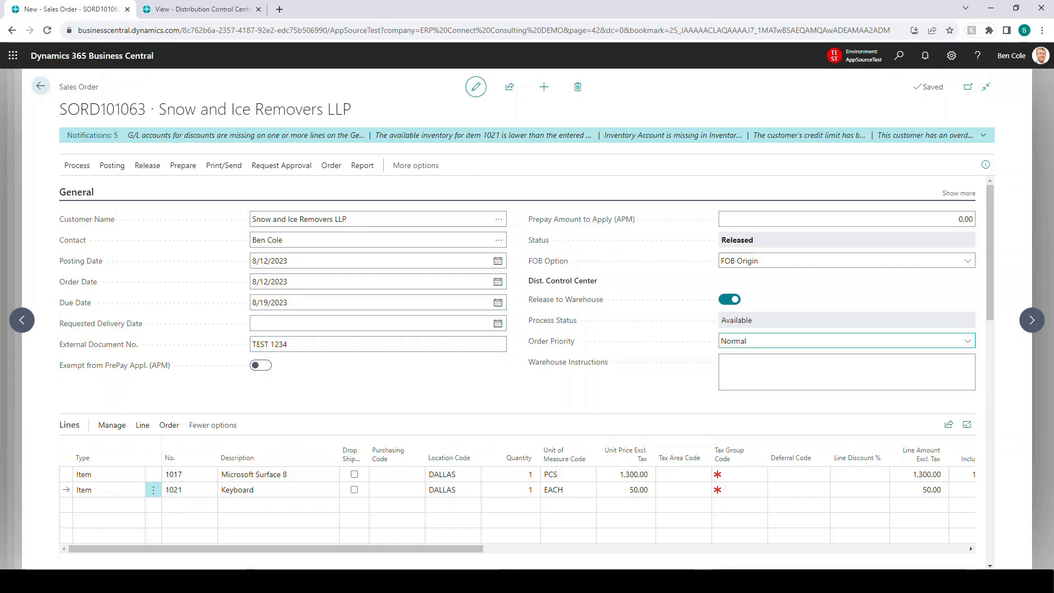
pyautogui.click(823, 341)
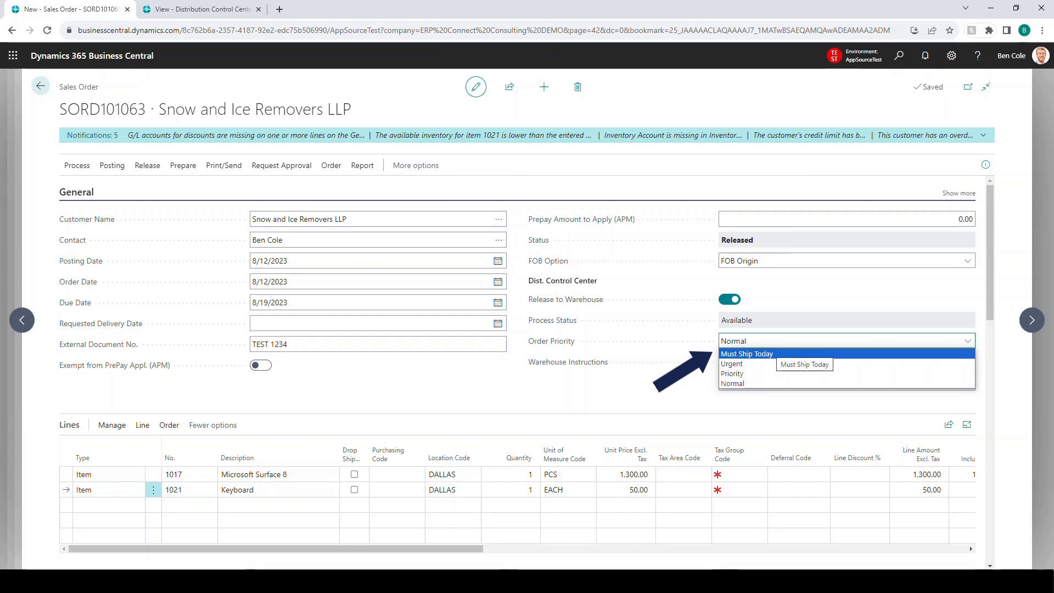
pyautogui.press('Escape')
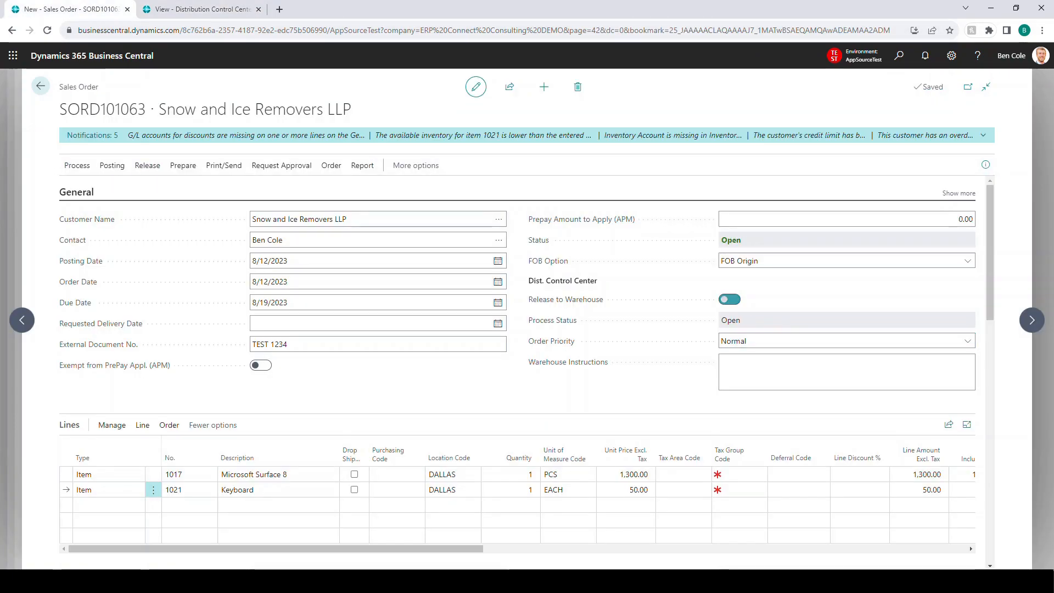
# Step: Set the reopened sales order's priority to Must Ship Today and release it
pyautogui.click(780, 341)
pyautogui.click(768, 354)
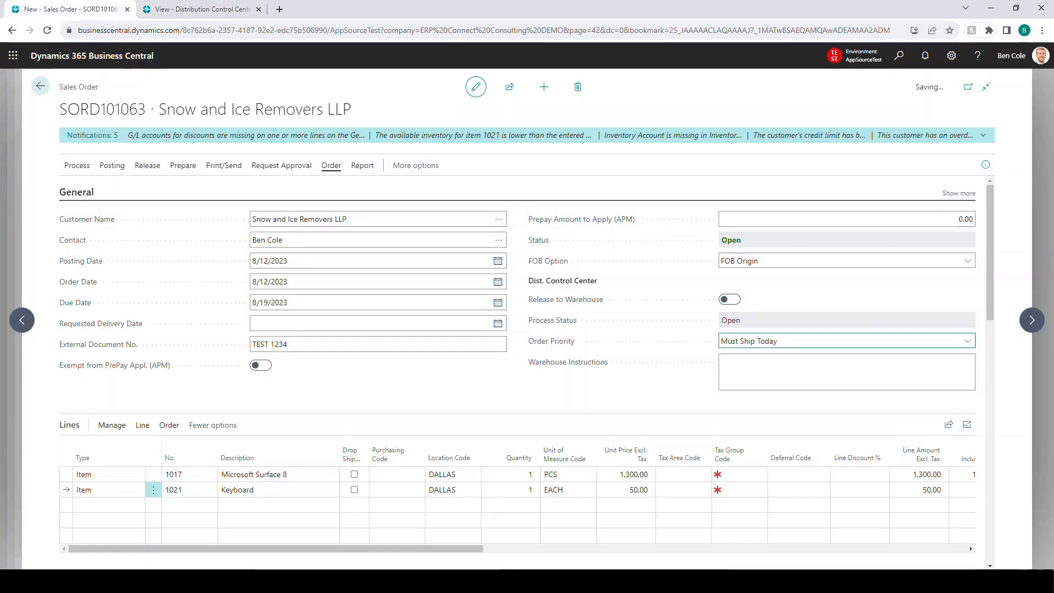
pyautogui.click(147, 165)
pyautogui.click(86, 188)
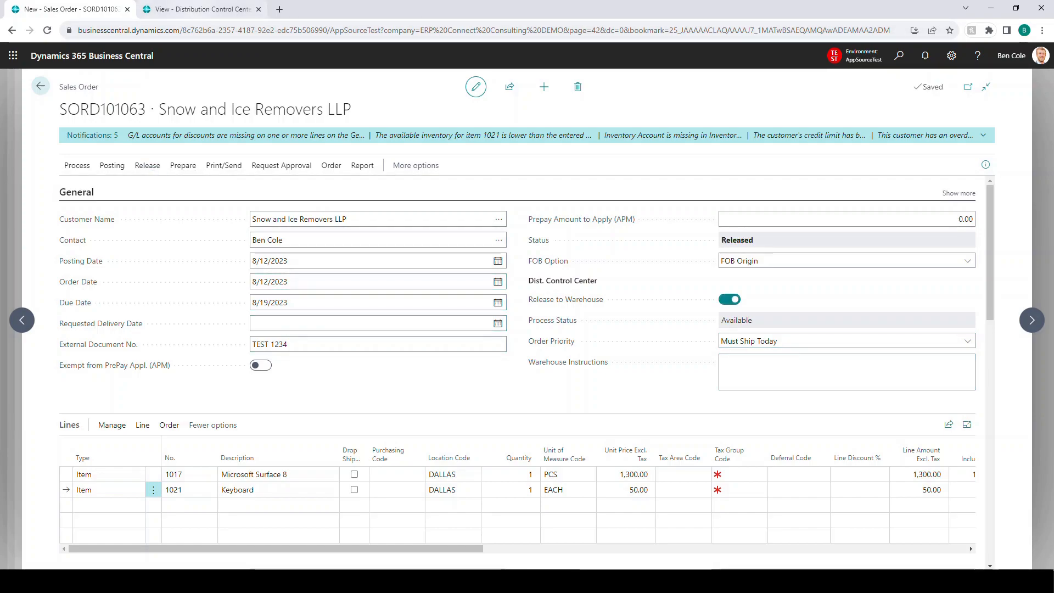
# Step: Review the Must Ship Today order in the Distribution Control Center, including its sales order card and the remaining list columns
pyautogui.hotkey('ctrl', 'Tab')
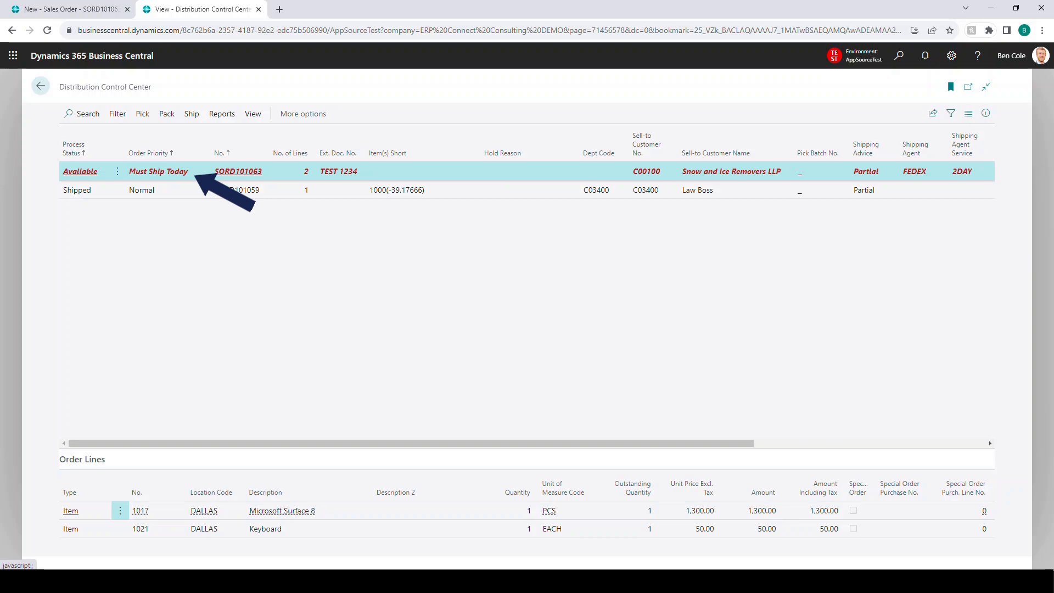
pyautogui.click(238, 172)
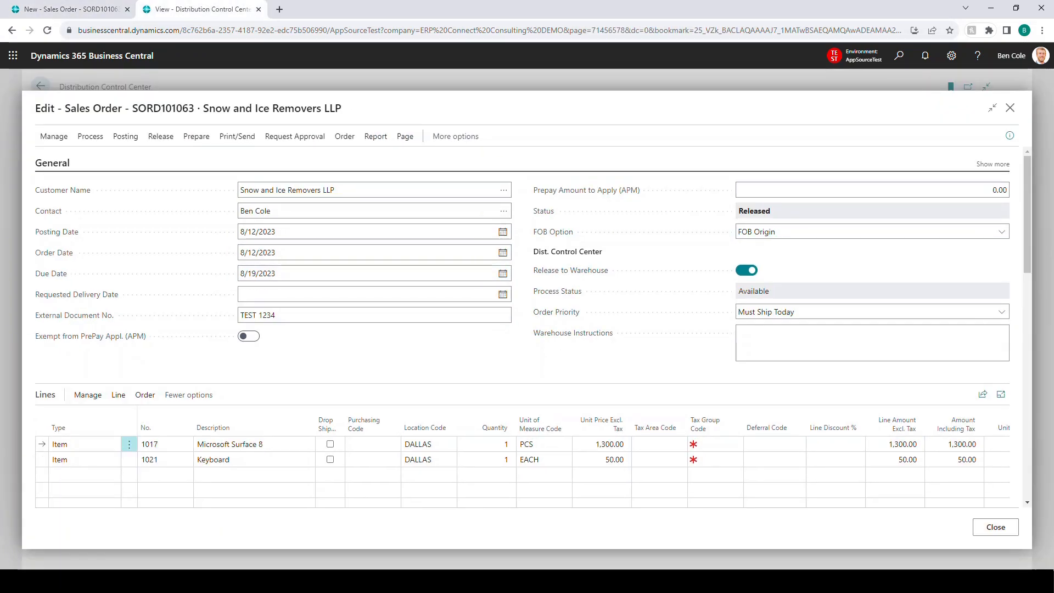
pyautogui.click(995, 527)
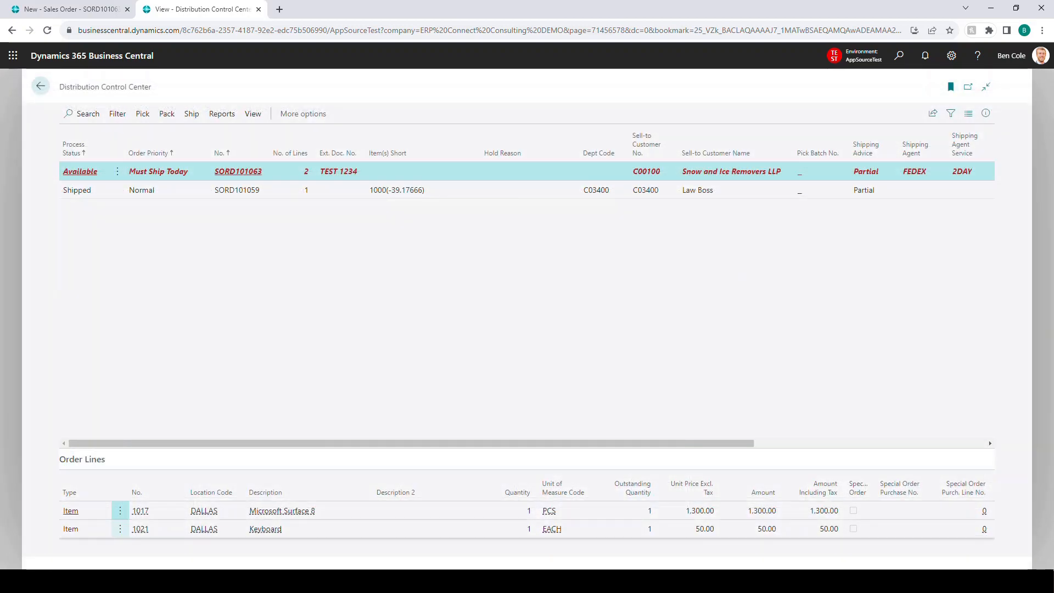
pyautogui.moveTo(263, 443); pyautogui.dragTo(501, 443)
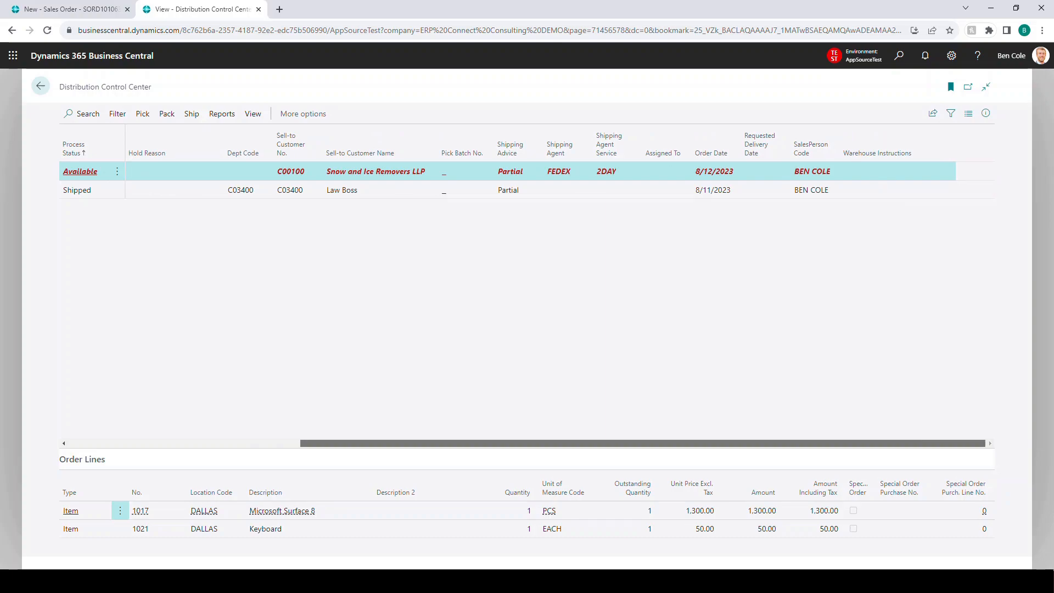
pyautogui.moveTo(495, 443); pyautogui.dragTo(255, 443)
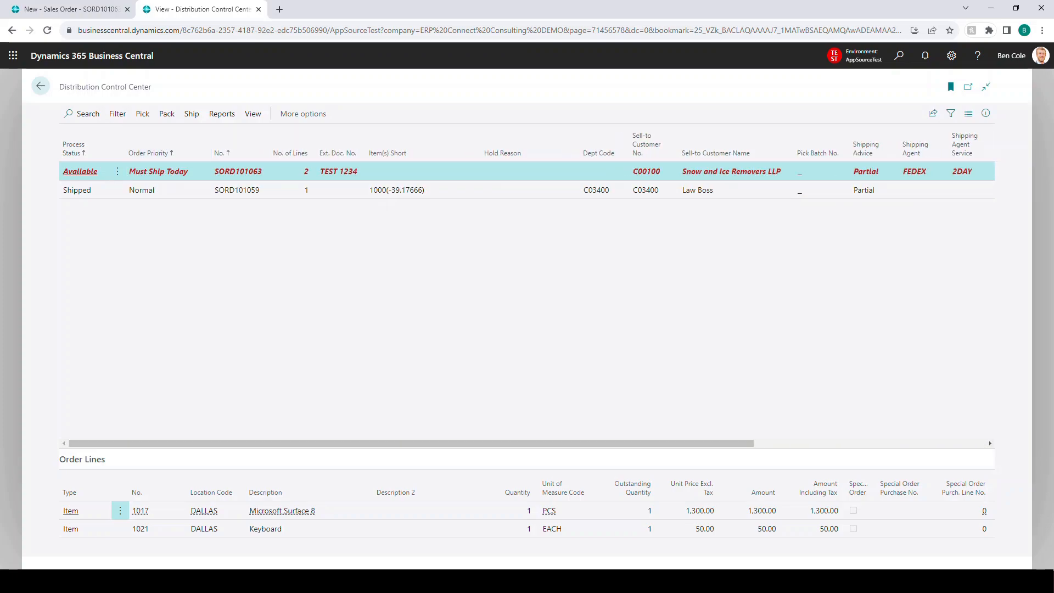
# Step: Return to the sales order for Snow and Ice Removers LLP and reopen it for editing
pyautogui.click(72, 9)
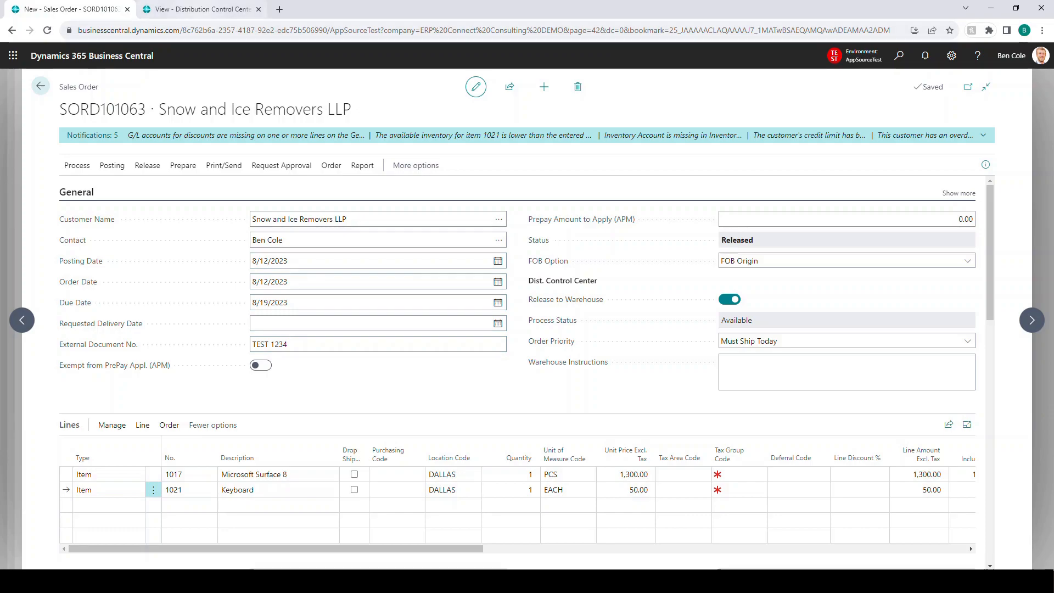
pyautogui.click(201, 9)
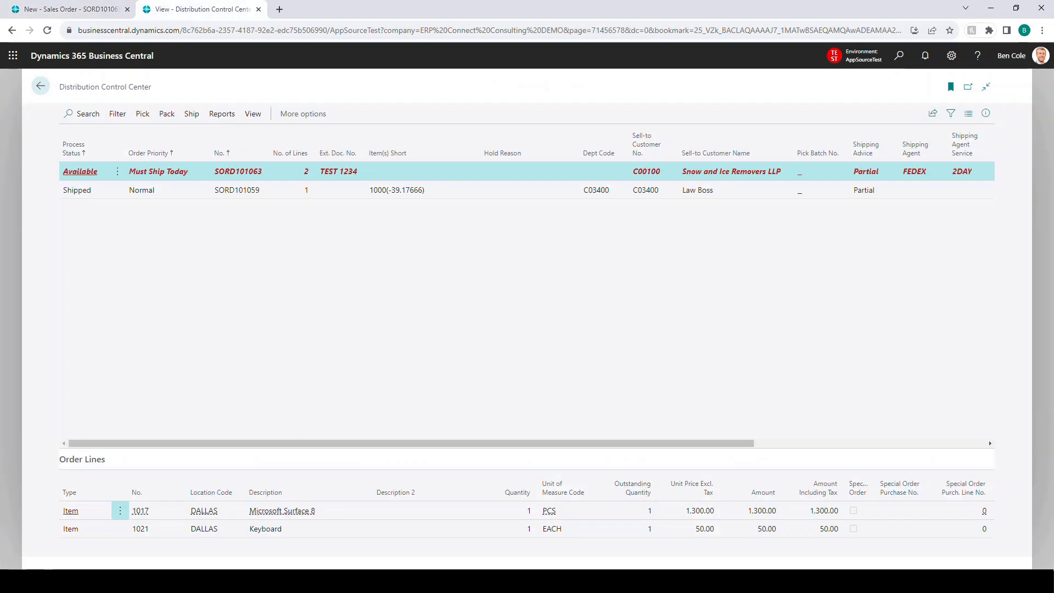
pyautogui.click(72, 10)
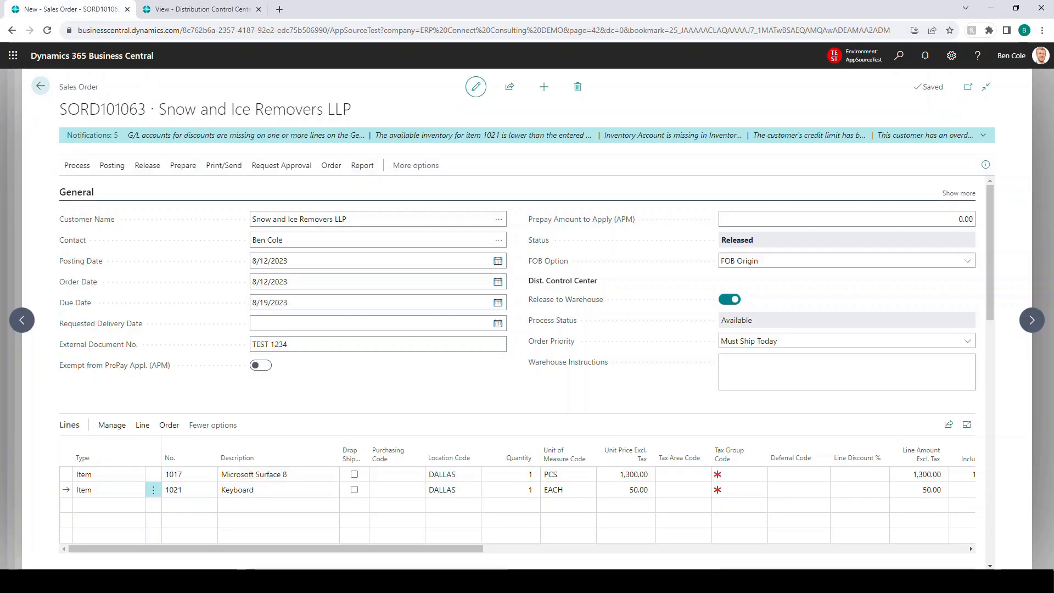
pyautogui.click(147, 165)
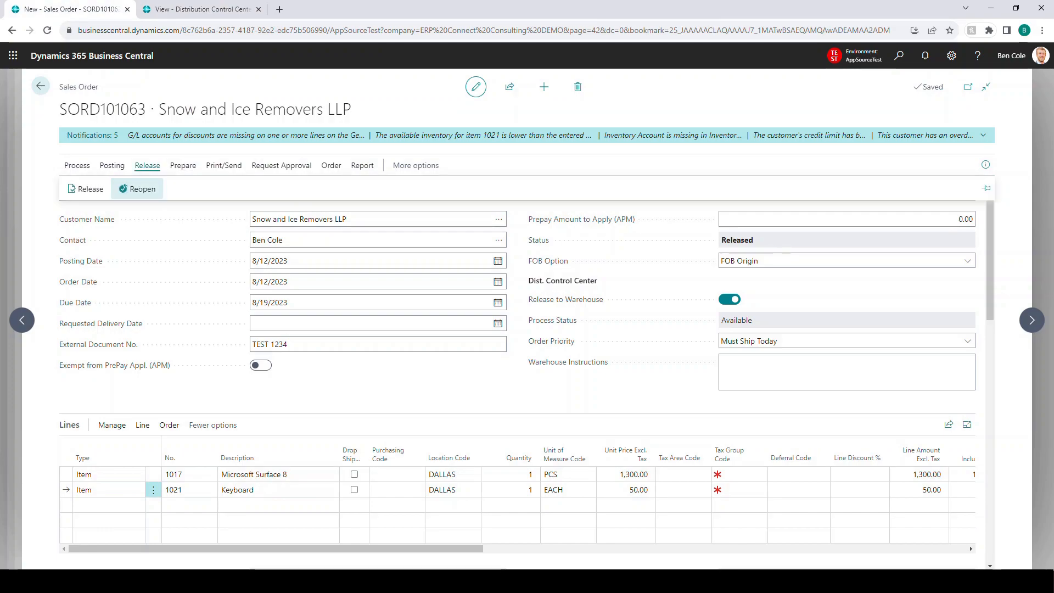
pyautogui.click(137, 189)
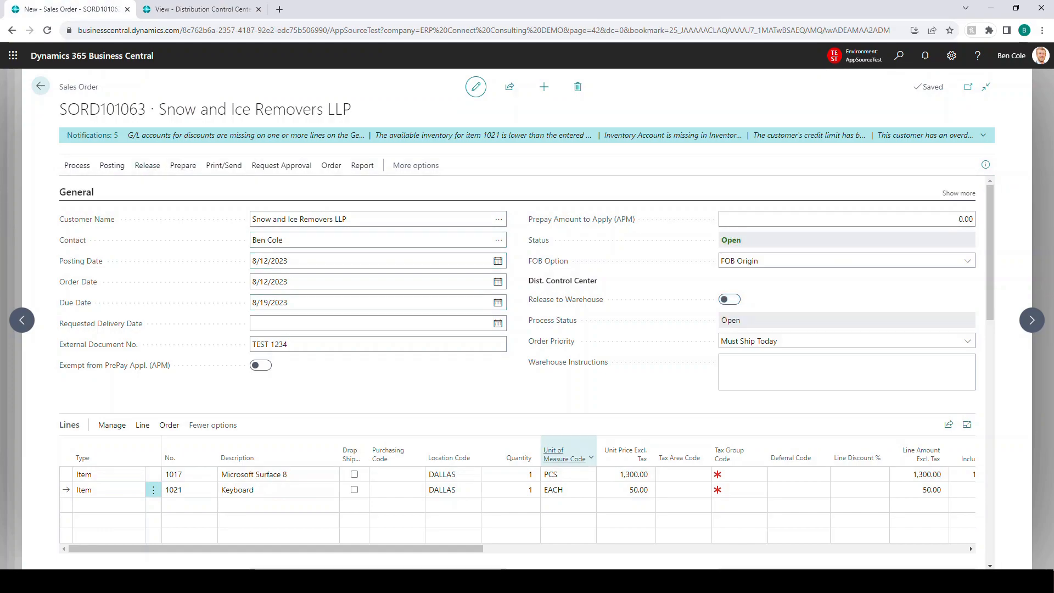
# Step: Change the Keyboard line's location code to TAMPA and release the Must Ship Today order
pyautogui.click(452, 489)
pyautogui.write('TAMPA')
pyautogui.press('Tab')
pyautogui.click(147, 165)
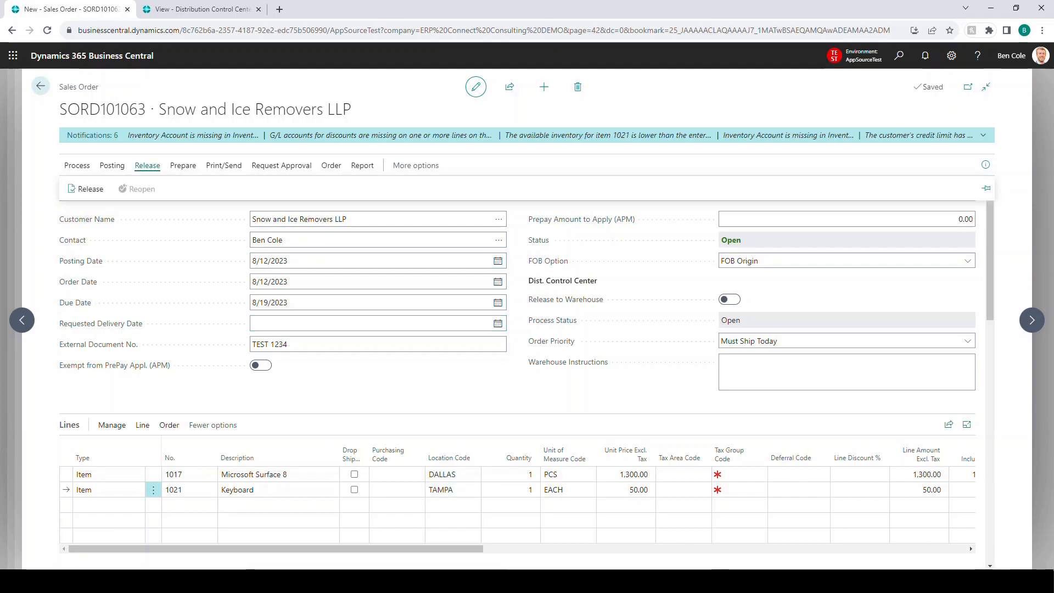
pyautogui.click(85, 189)
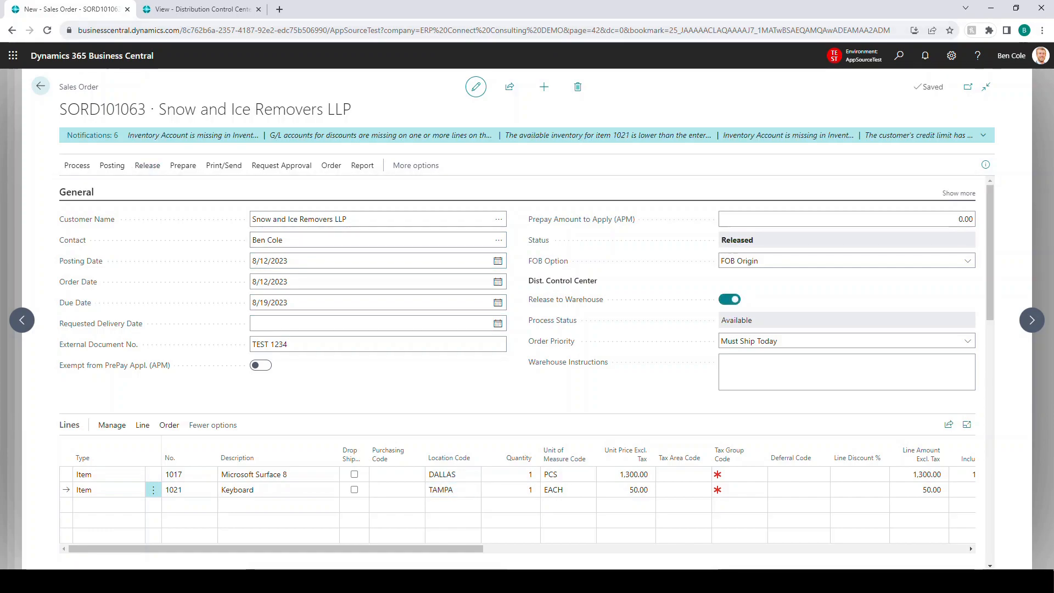
# Step: Check the Item(s) Short value of the Snow and Ice Removers LLP order in the Distribution Control Center
pyautogui.click(202, 9)
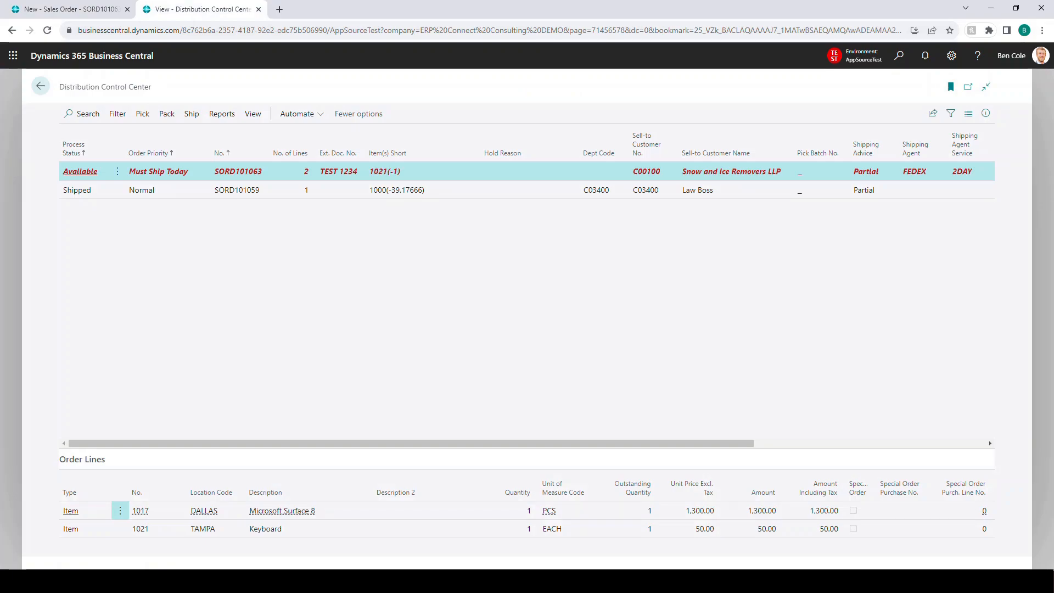
pyautogui.moveTo(370, 171); pyautogui.dragTo(393, 172)
pyautogui.click(393, 171)
# Step: Put the Snow and Ice Removers LLP order on hold with the reason Inventory Issue
pyautogui.click(143, 113)
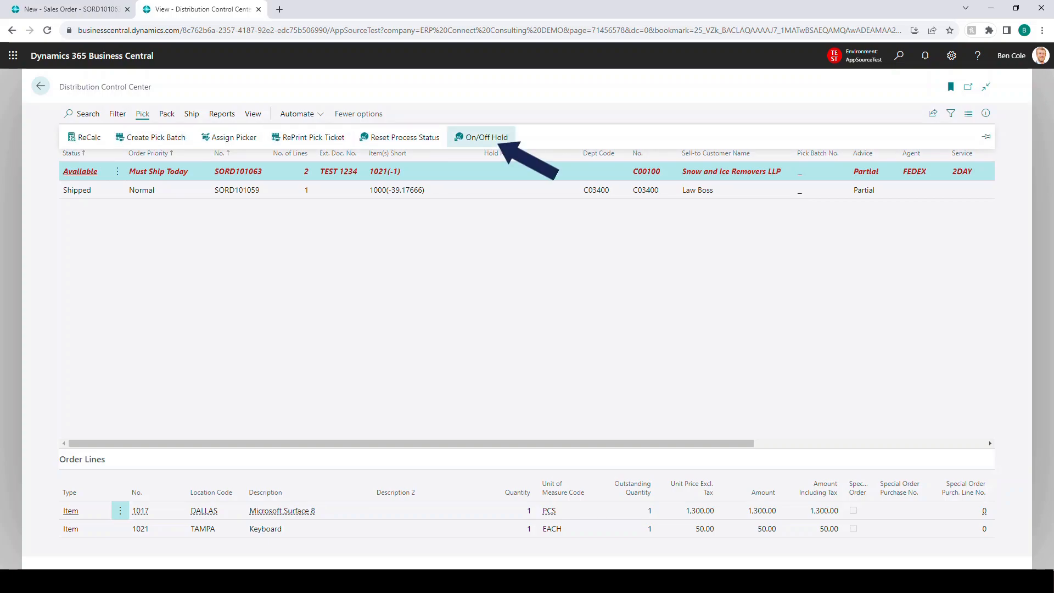
pyautogui.click(482, 137)
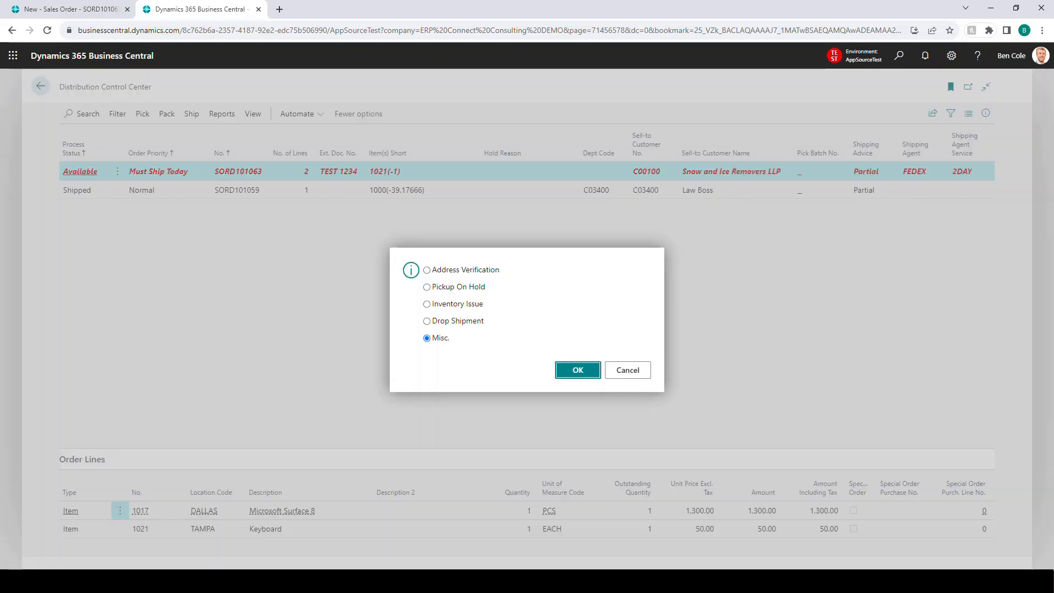
pyautogui.click(426, 304)
pyautogui.click(577, 370)
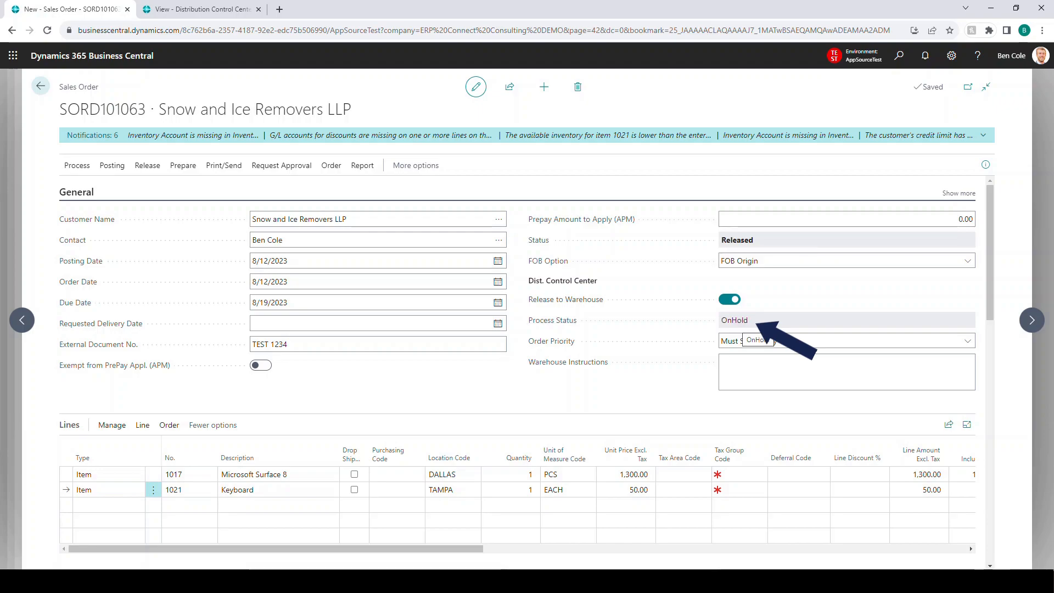
# Step: Compare the held order's process status and hold reason between the Distribution Control Center list and the sales order
pyautogui.hotkey('ctrl', 'Tab')
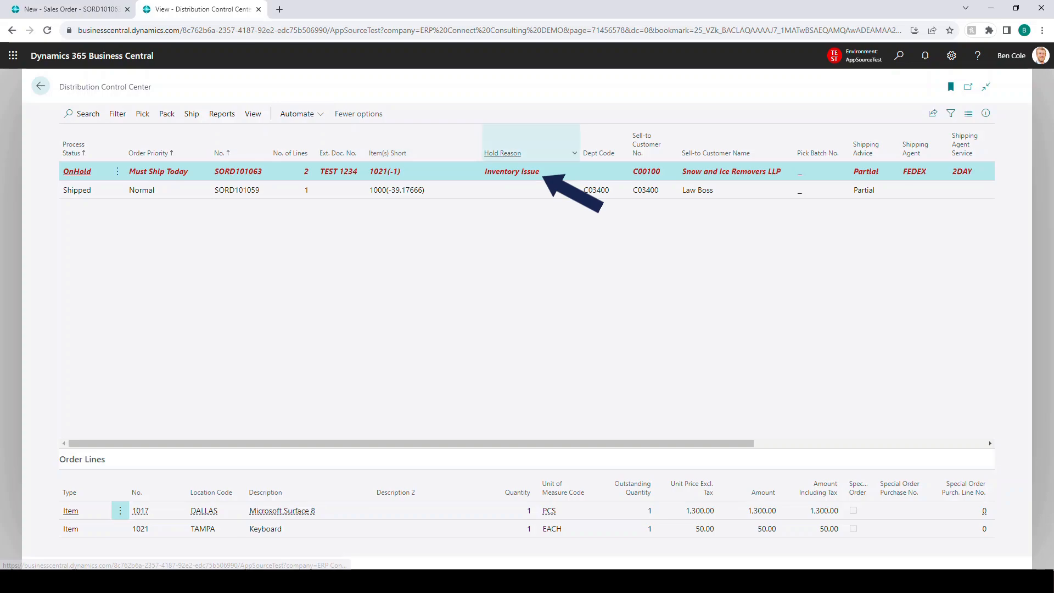
pyautogui.hotkey('ctrl', 'Tab')
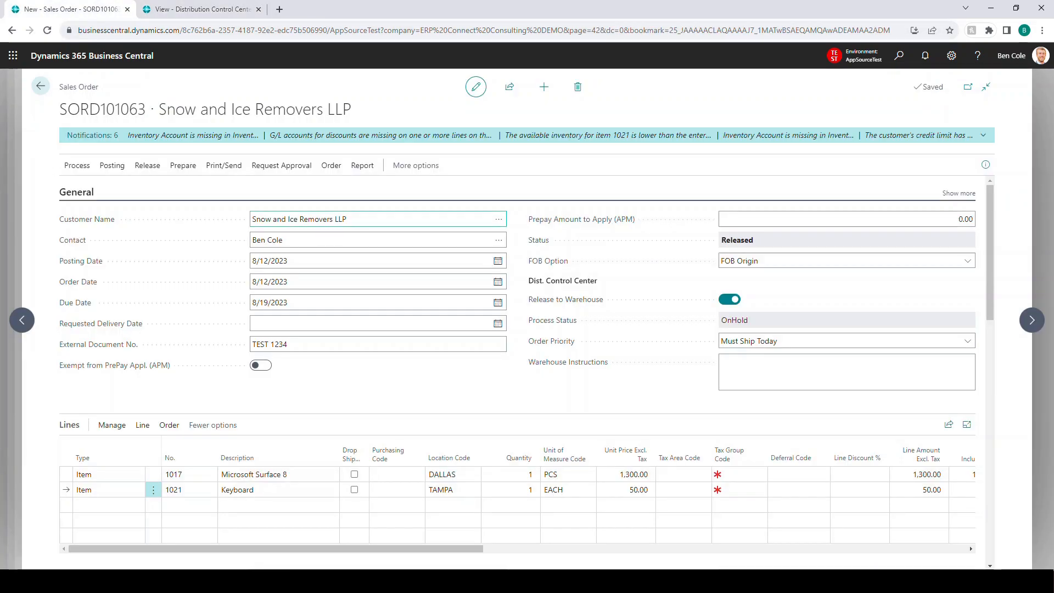
pyautogui.hotkey('ctrl', 'Tab')
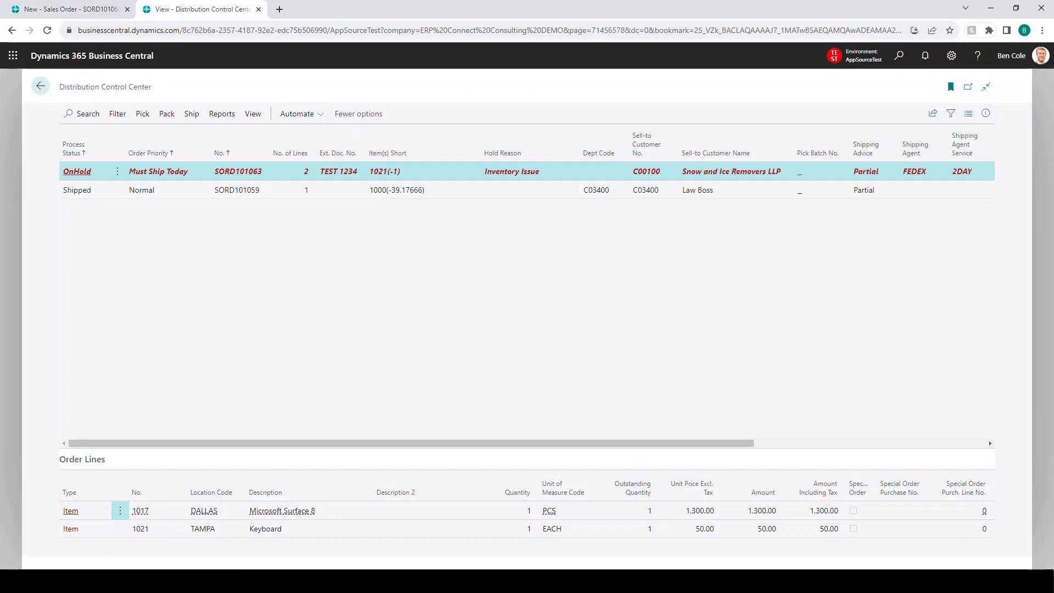
# Step: Take the Snow and Ice Removers LLP order off hold and confirm the change
pyautogui.click(143, 114)
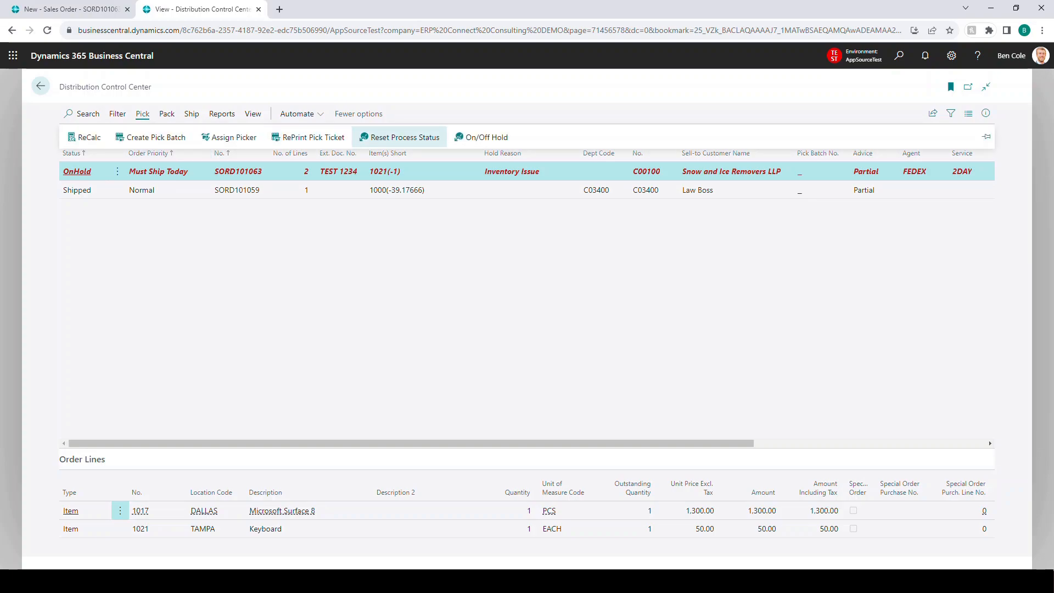
pyautogui.click(482, 136)
pyautogui.click(577, 345)
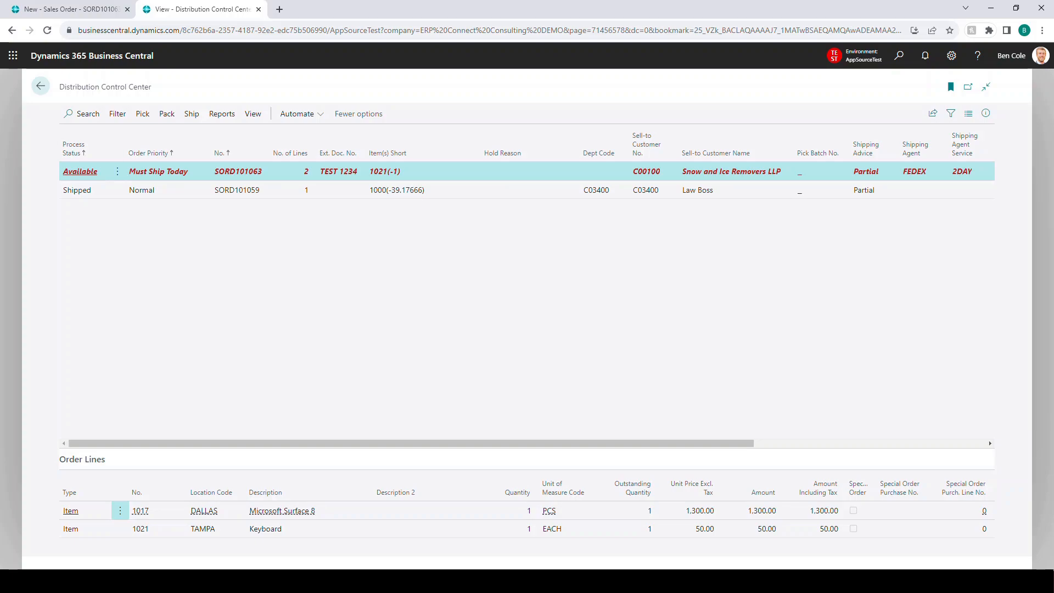
# Step: Check the process status on the Snow and Ice Removers LLP sales order and create its pick batch, assigning the first listed picker
pyautogui.hotkey('ctrl', 'shift', 'Tab')
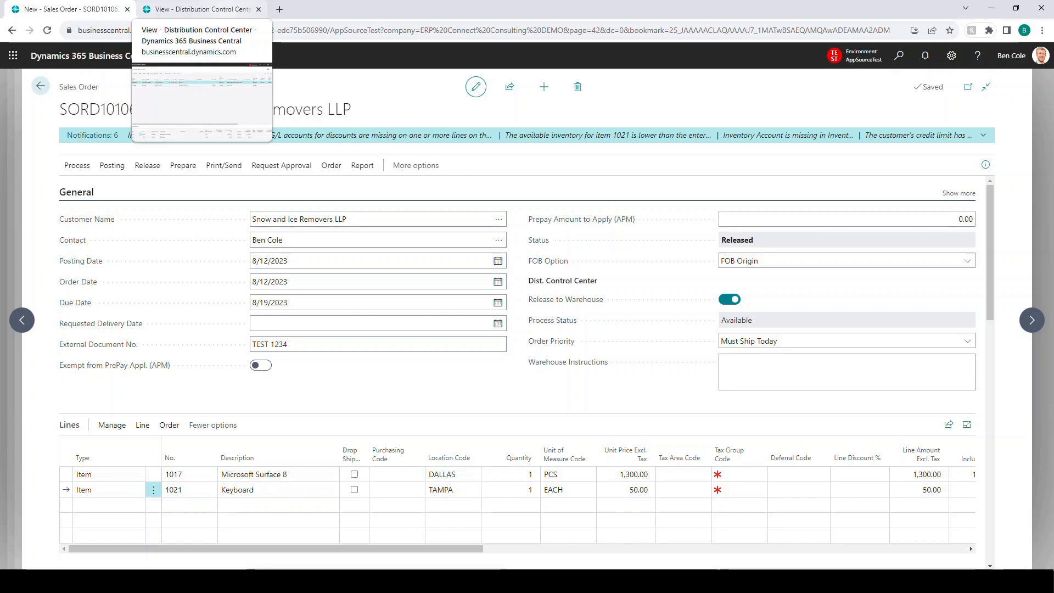
pyautogui.click(200, 9)
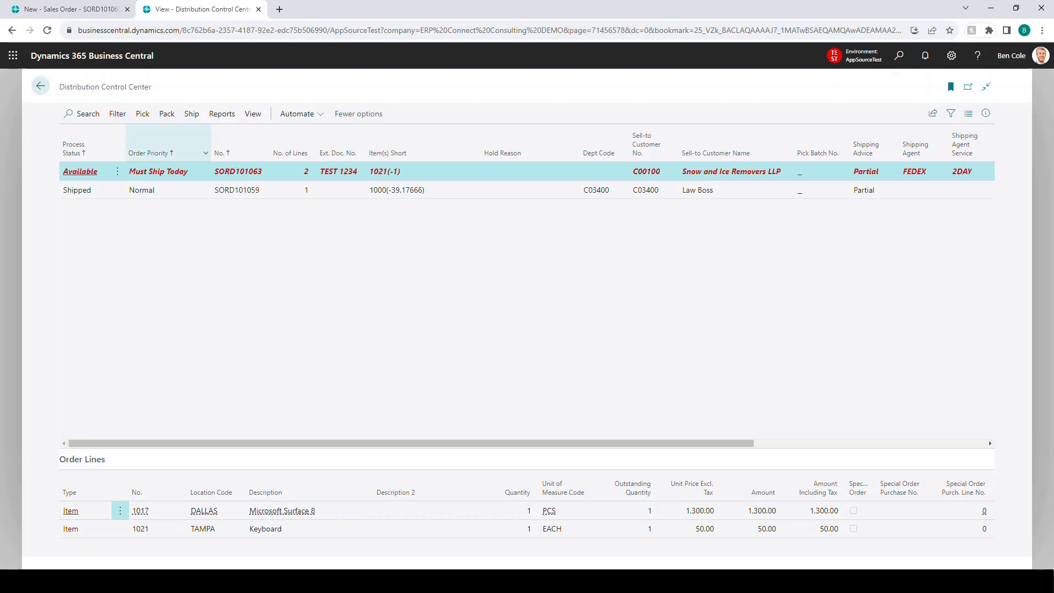
pyautogui.click(142, 113)
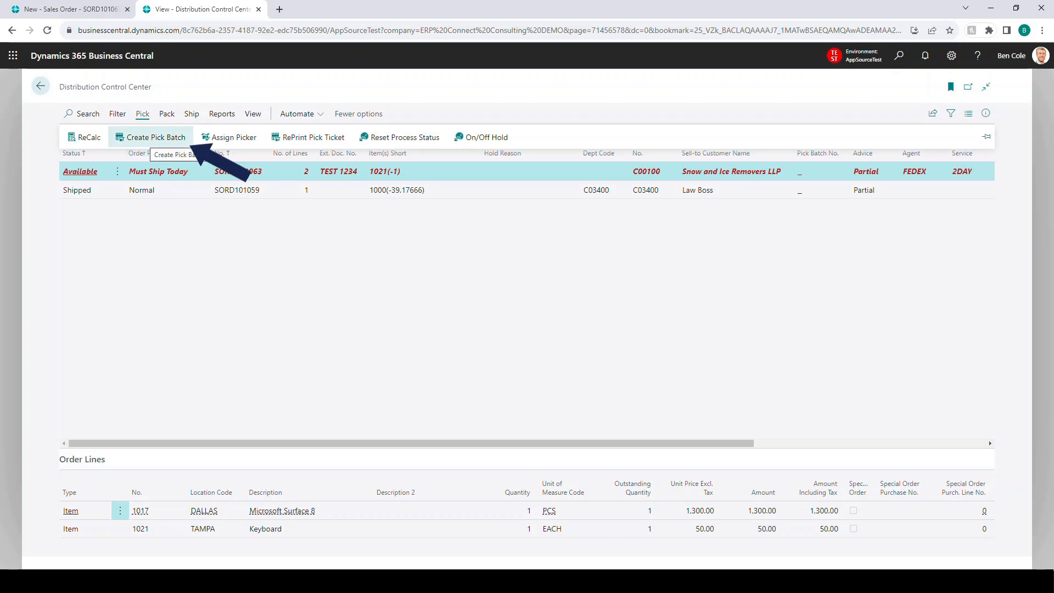
pyautogui.click(156, 137)
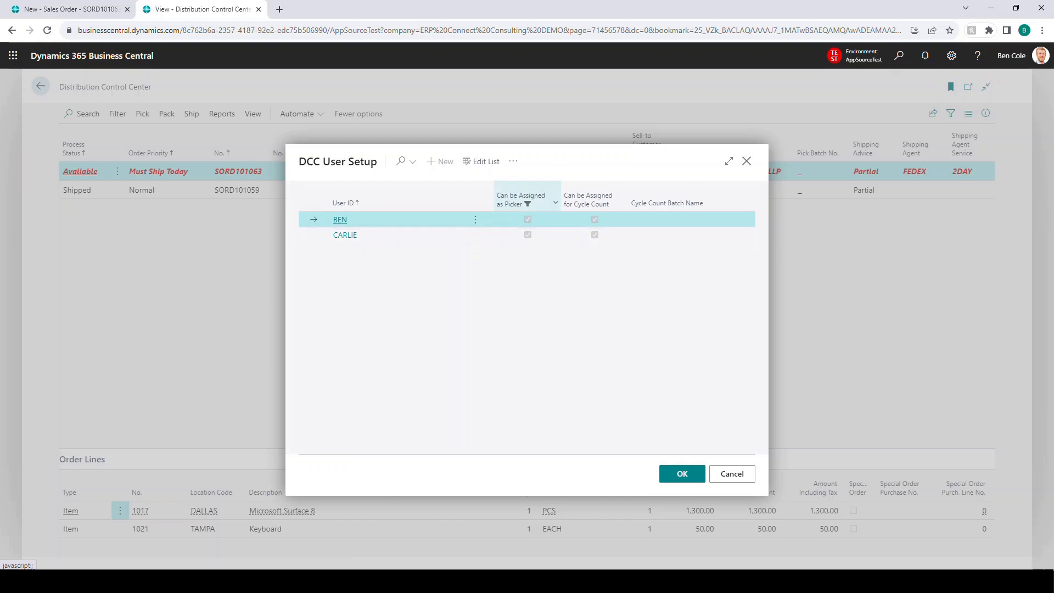
pyautogui.click(412, 235)
pyautogui.click(412, 219)
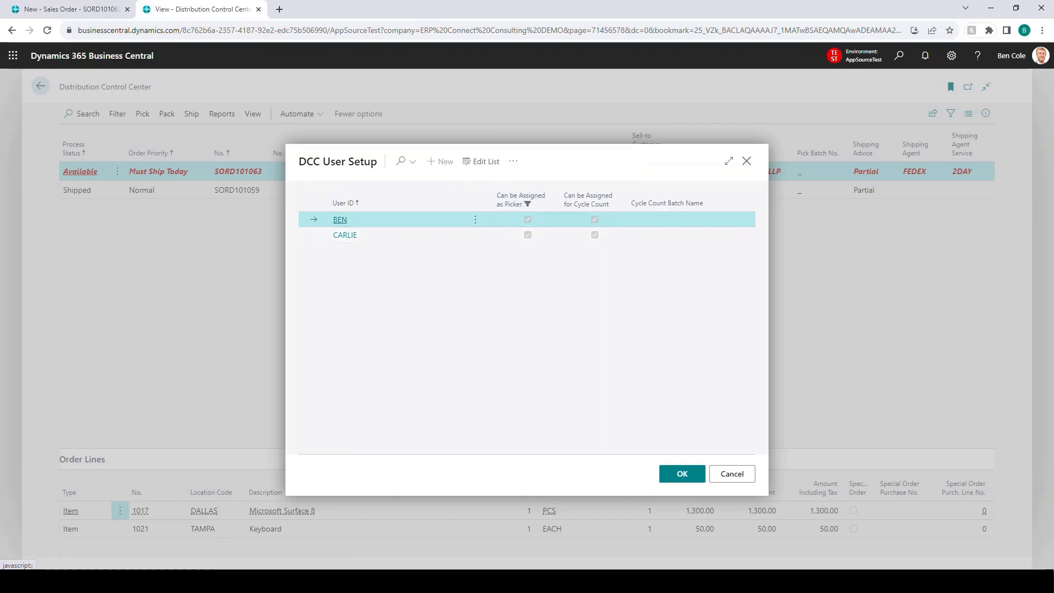
pyautogui.click(683, 474)
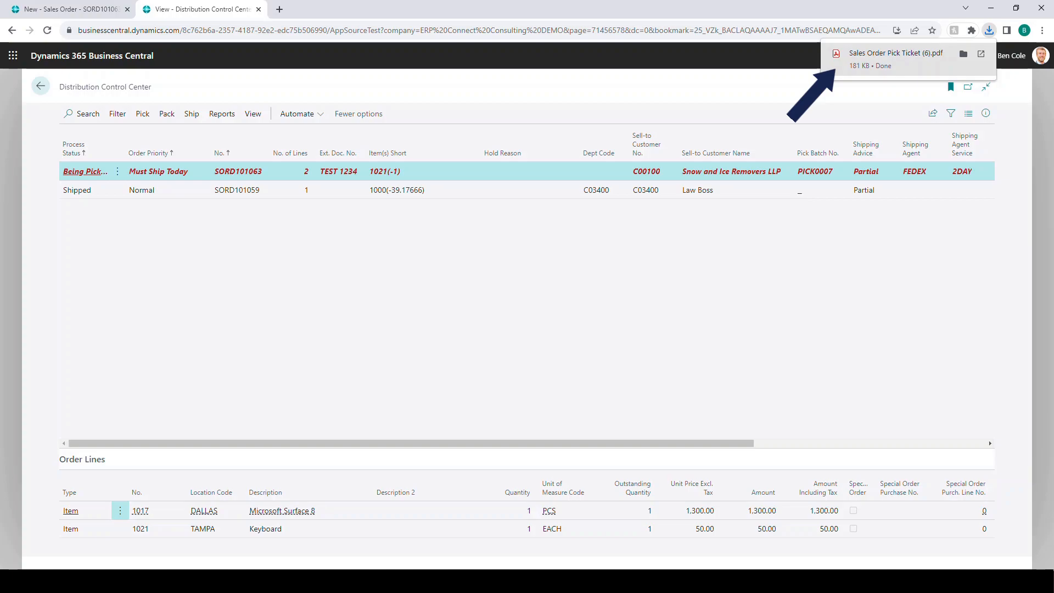
# Step: Open the downloaded Sales Order Pick Ticket PDF, review the item numbers, shelf/bin locations and quantities ordered, and close it
pyautogui.click(895, 54)
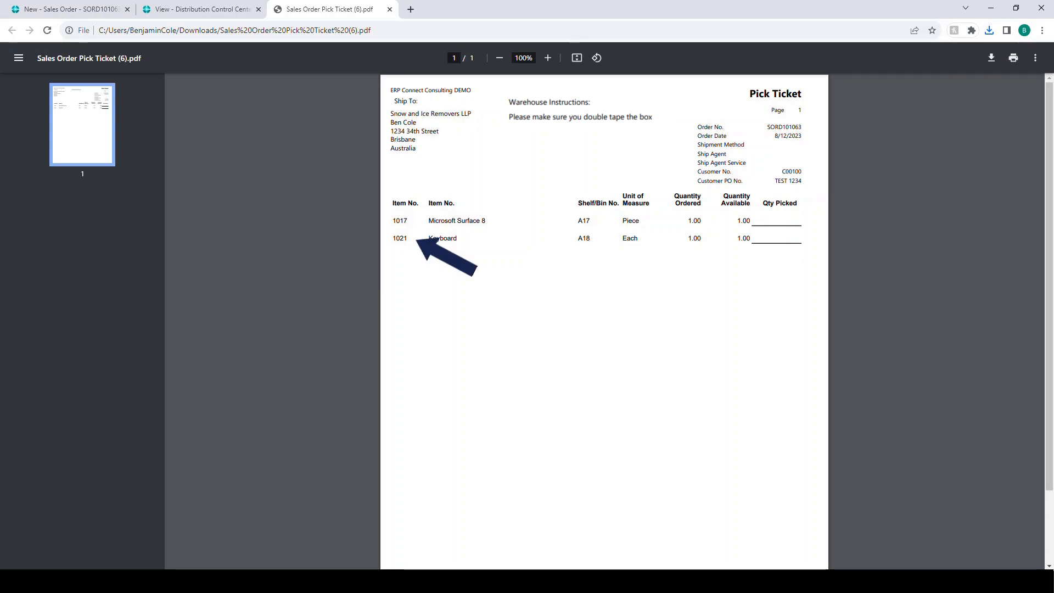
pyautogui.doubleClick(400, 221)
pyautogui.doubleClick(400, 238)
pyautogui.click(400, 238)
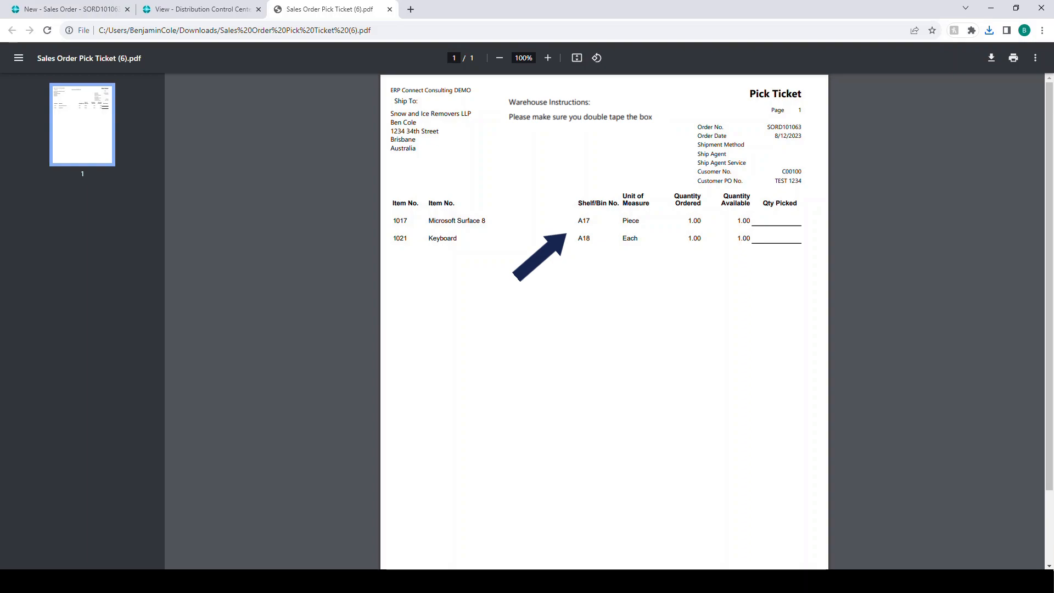
pyautogui.moveTo(578, 221); pyautogui.dragTo(590, 221)
pyautogui.click(591, 221)
pyautogui.moveTo(578, 238); pyautogui.dragTo(590, 238)
pyautogui.click(591, 238)
pyautogui.moveTo(688, 221); pyautogui.dragTo(701, 221)
pyautogui.click(702, 221)
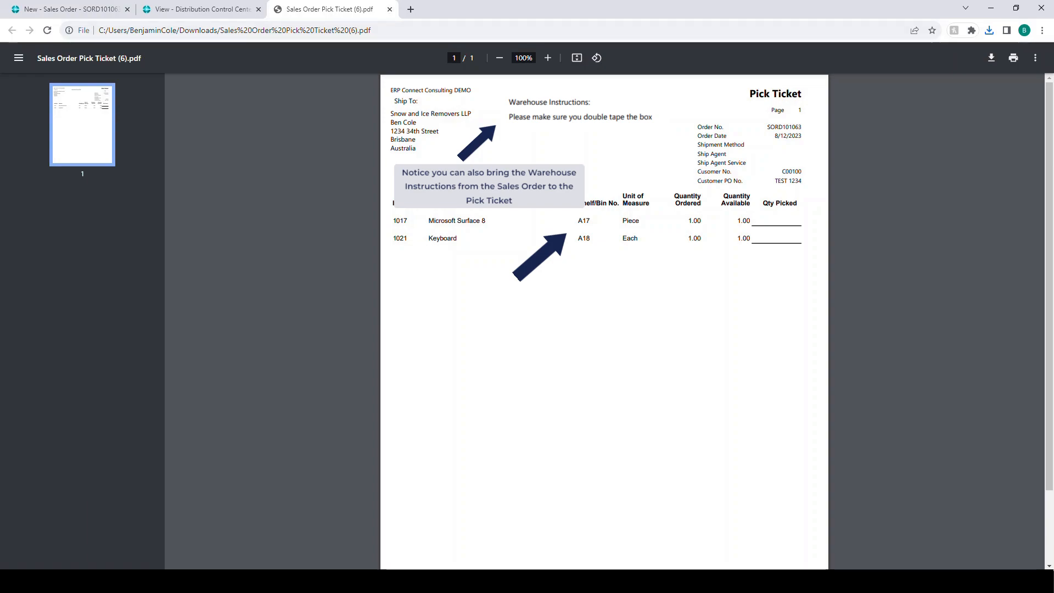
pyautogui.click(390, 10)
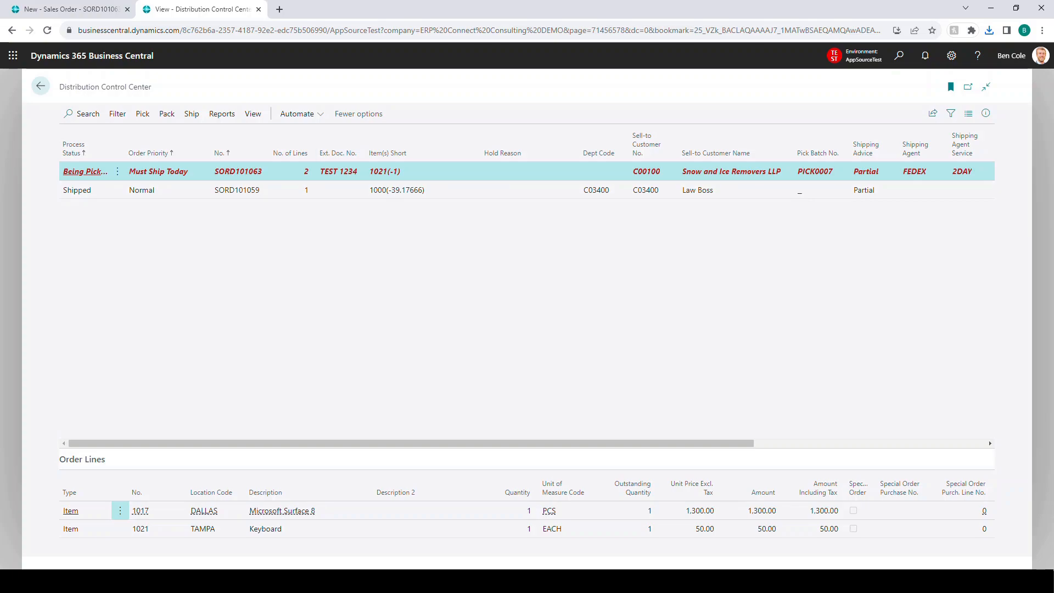
# Step: Check the process status on the sales order after creating the pick batch and return to the Distribution Control Center
pyautogui.click(71, 9)
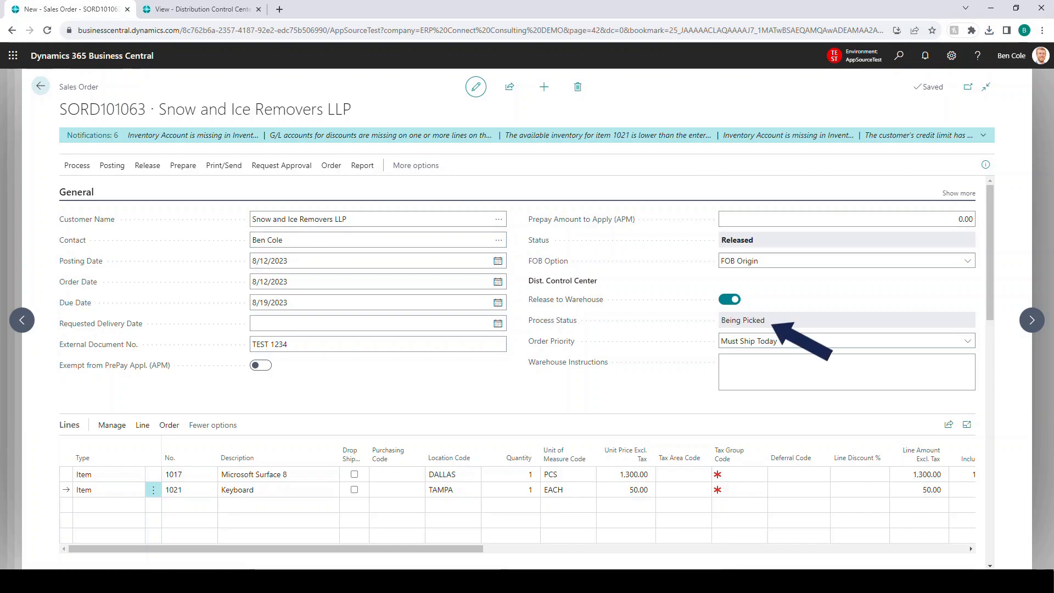
pyautogui.click(202, 9)
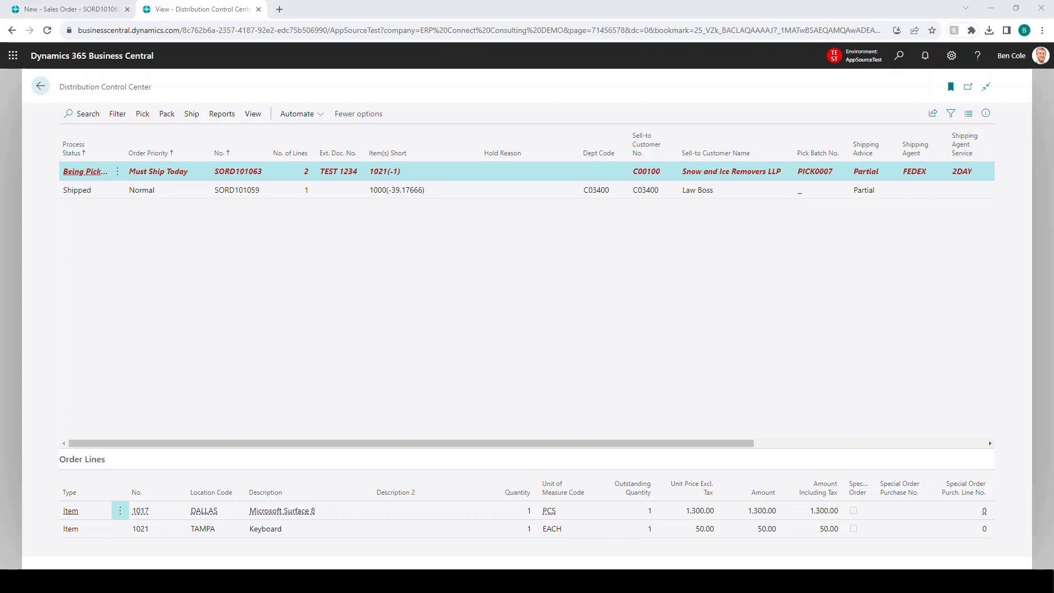
# Step: Open the Snow and Ice Removers LLP order for packing and auto pack all its open items into one package
pyautogui.click(167, 172)
pyautogui.click(167, 115)
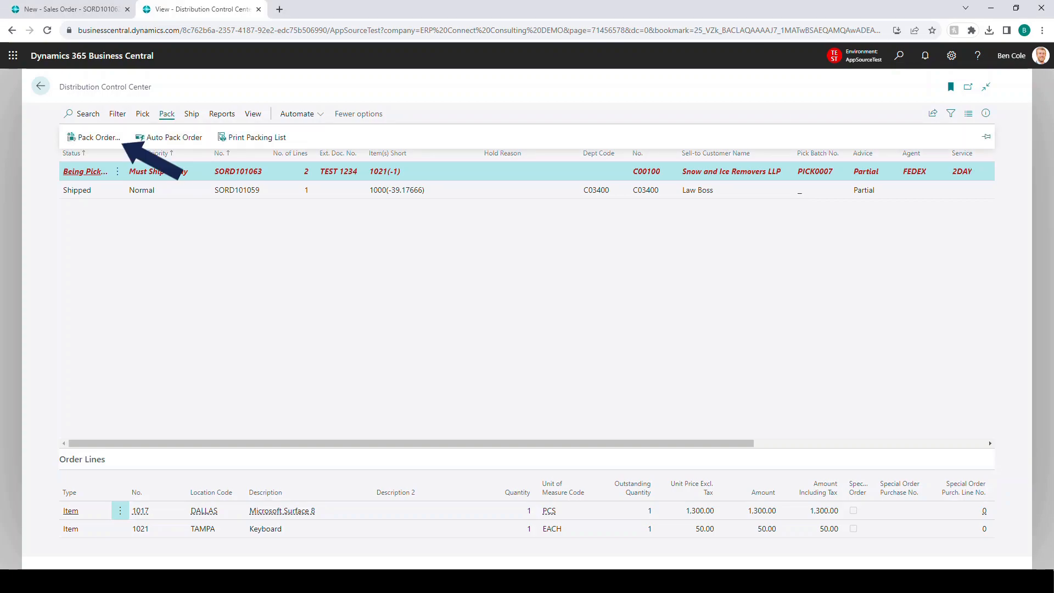
pyautogui.click(96, 138)
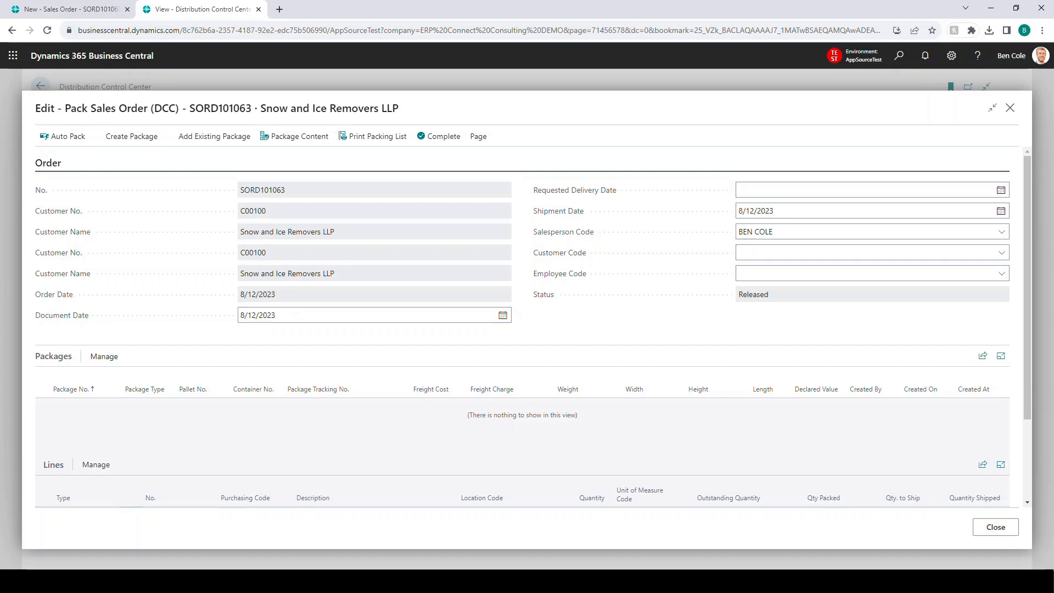
pyautogui.scroll(-1, 257, 379)
pyautogui.scroll(-1, 257, 379)
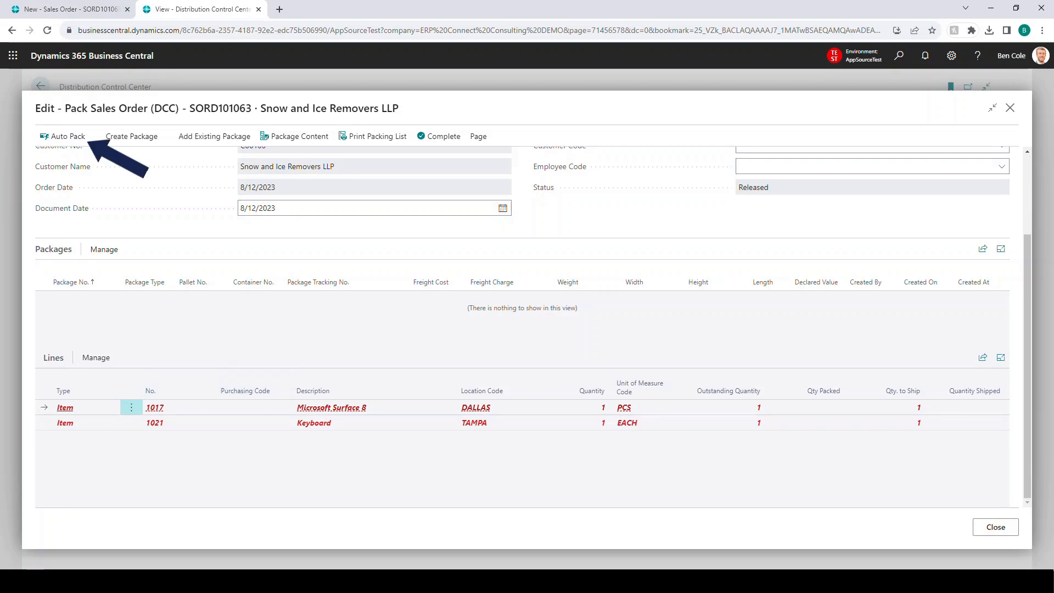
pyautogui.scroll(2, 522, 329)
pyautogui.click(63, 136)
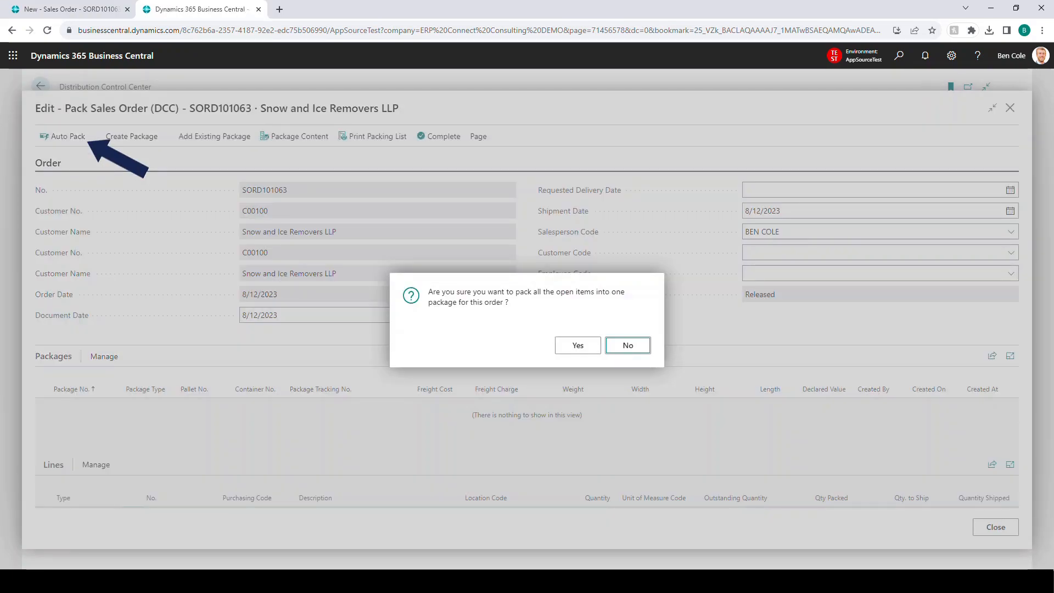
pyautogui.click(578, 345)
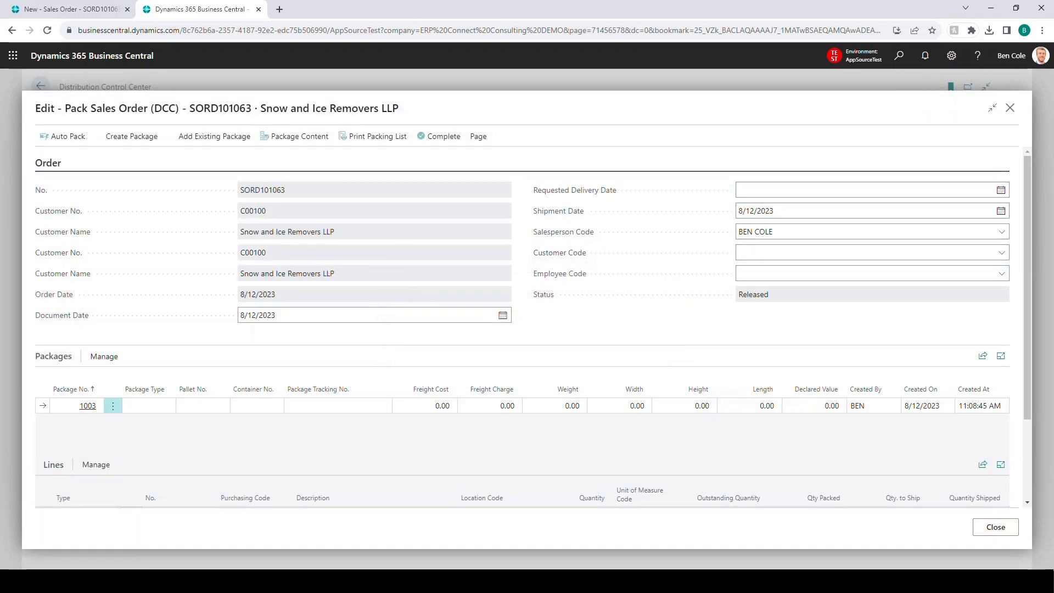
# Step: Review the packed order lines and the package content to see which package holds each item
pyautogui.scroll(-1, 527, 373)
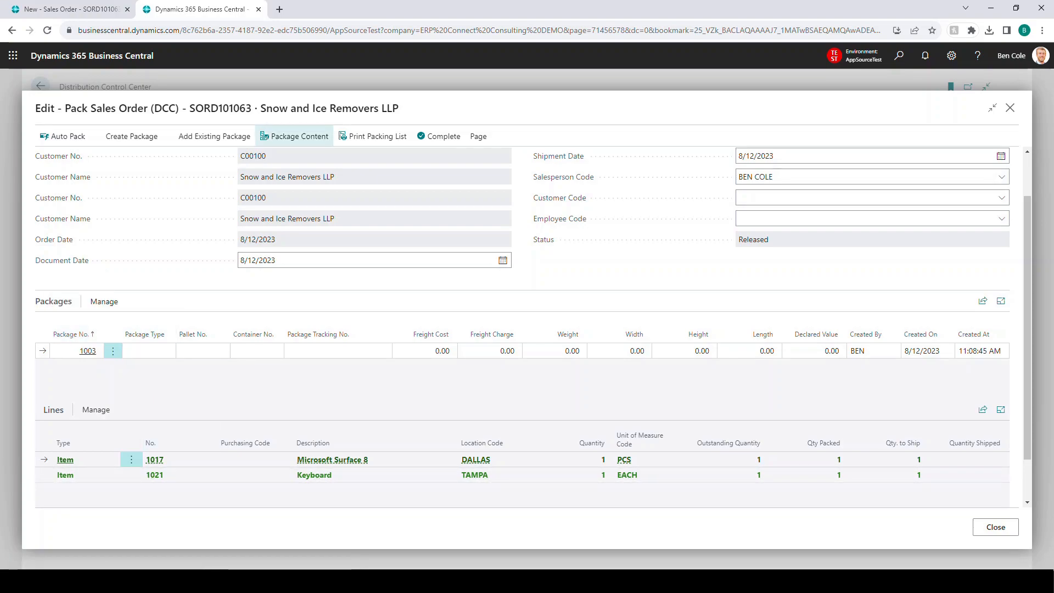
pyautogui.click(295, 136)
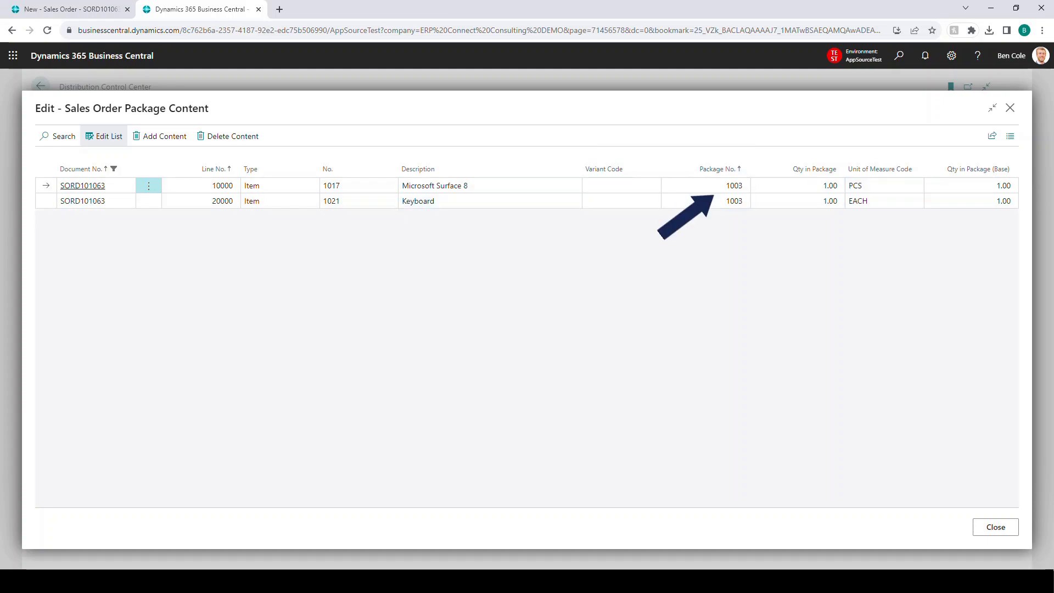
pyautogui.click(995, 527)
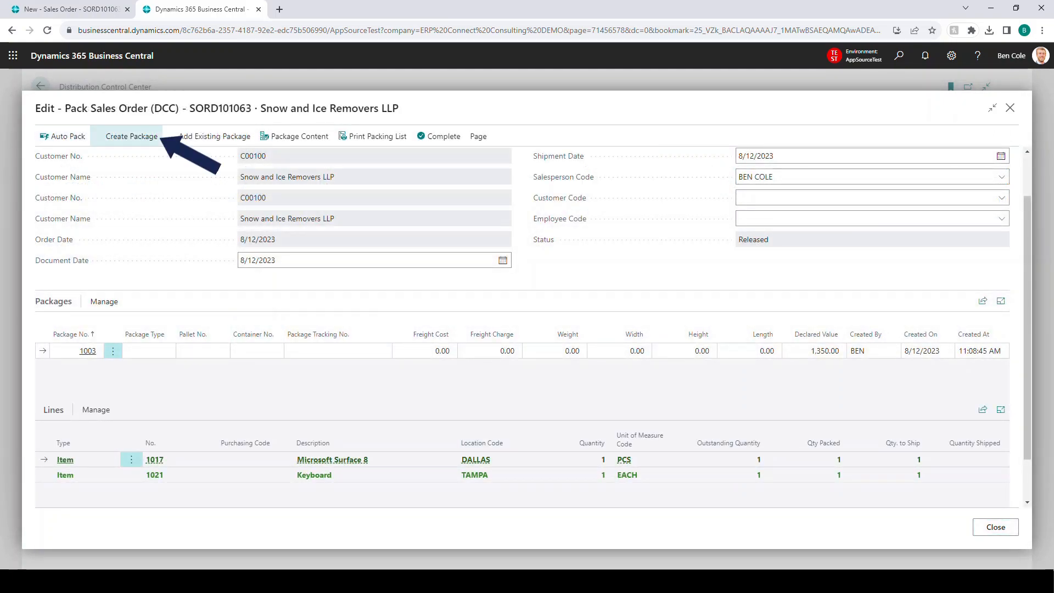
# Step: Create a second package for the order and look over the management options for packages and lines
pyautogui.click(131, 136)
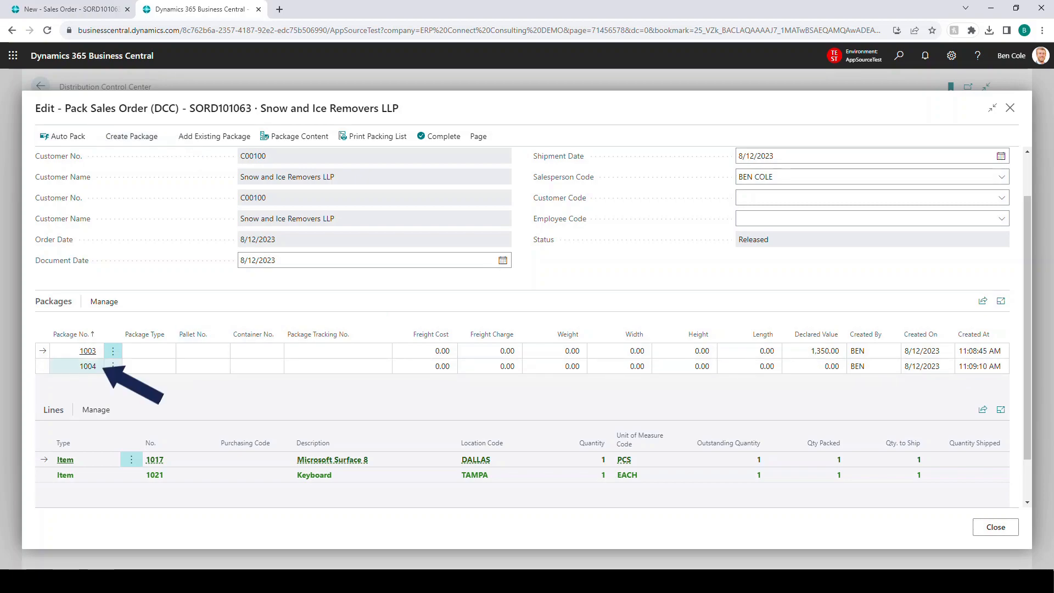
pyautogui.click(88, 366)
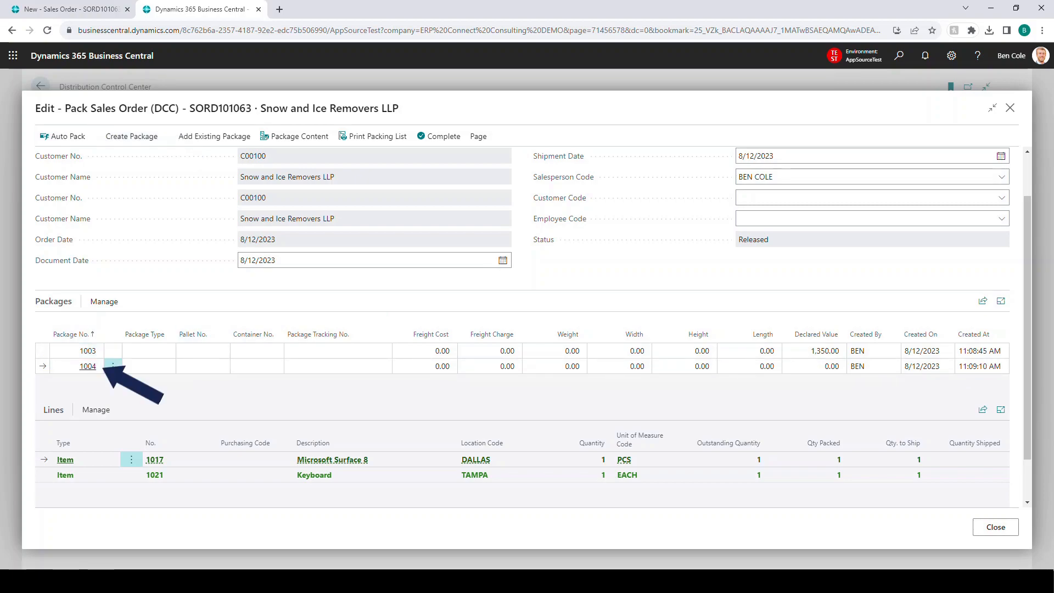
pyautogui.click(103, 301)
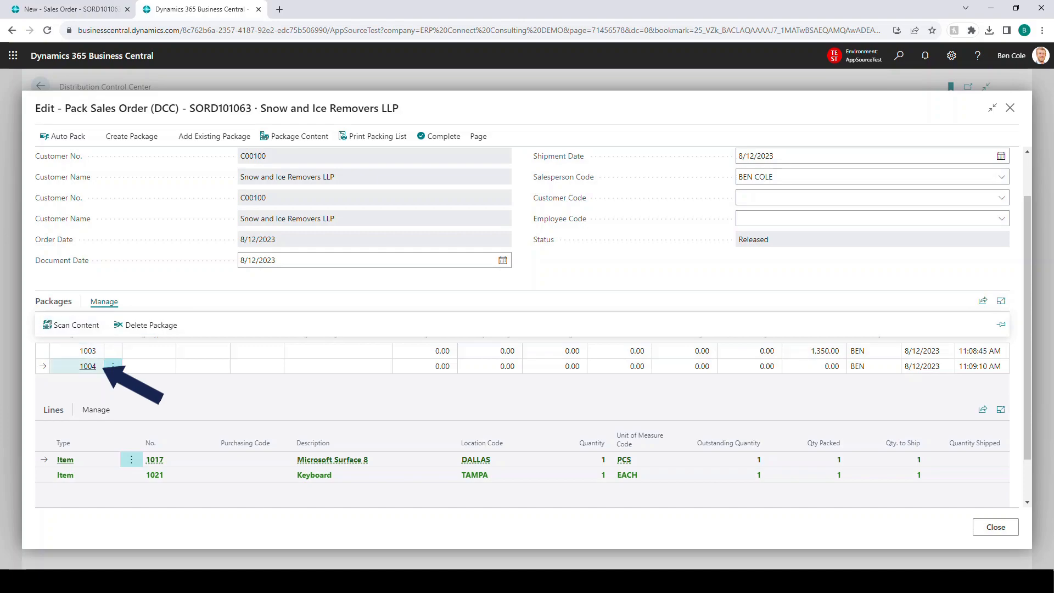
pyautogui.click(85, 366)
pyautogui.click(89, 475)
pyautogui.click(96, 409)
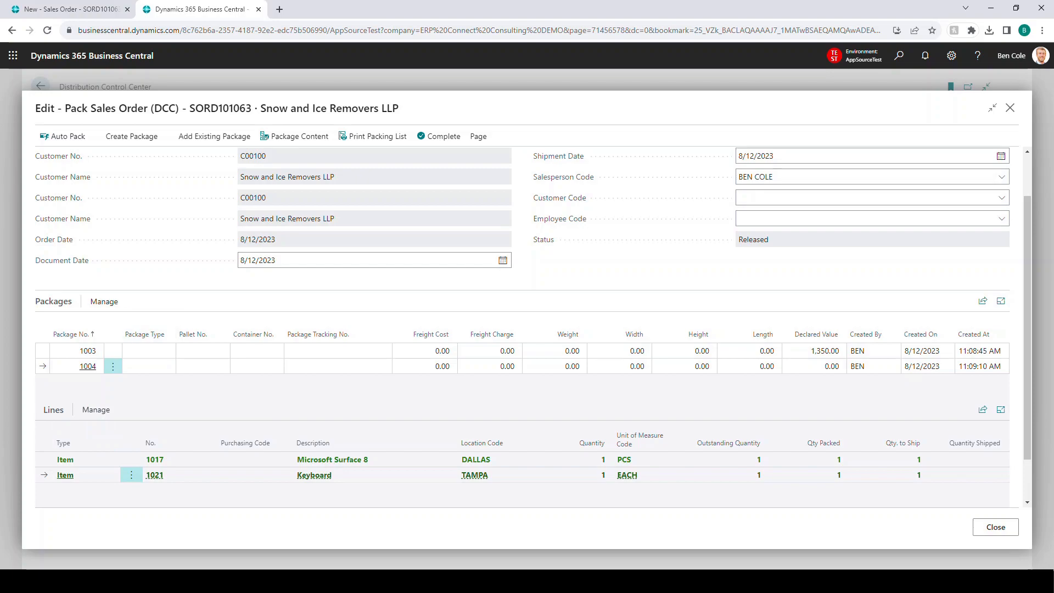
# Step: Remove the Keyboard line (item 1021) from the first package's content and return to the packing page
pyautogui.click(74, 350)
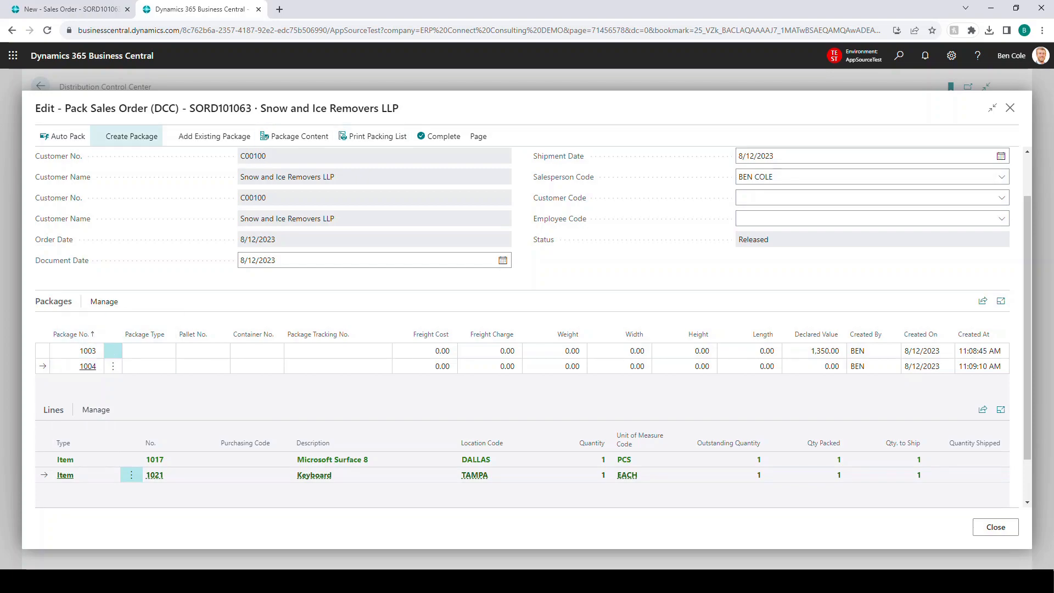
pyautogui.click(299, 136)
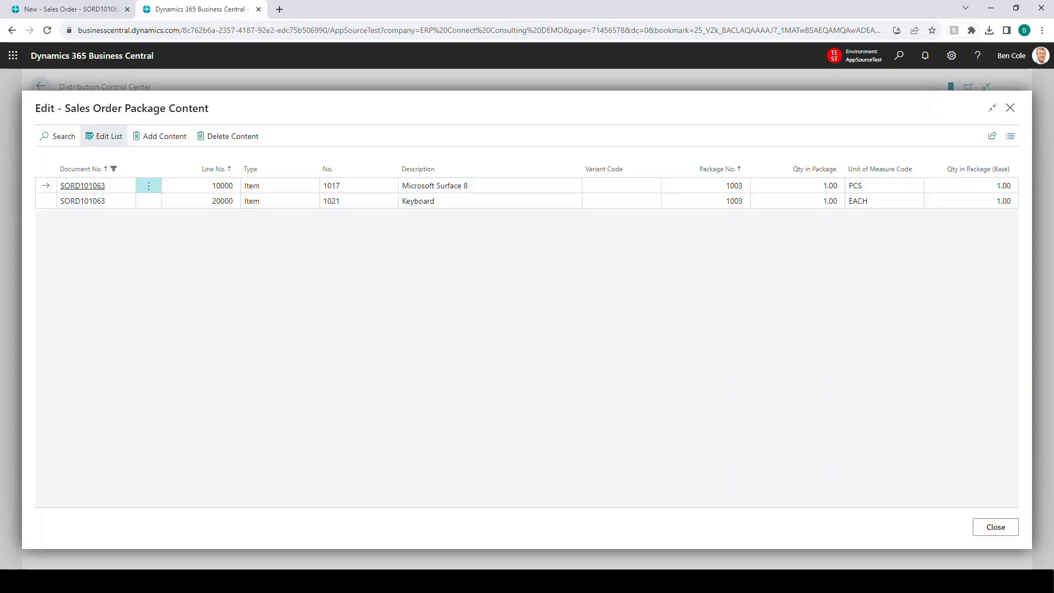
pyautogui.click(149, 201)
pyautogui.click(149, 201)
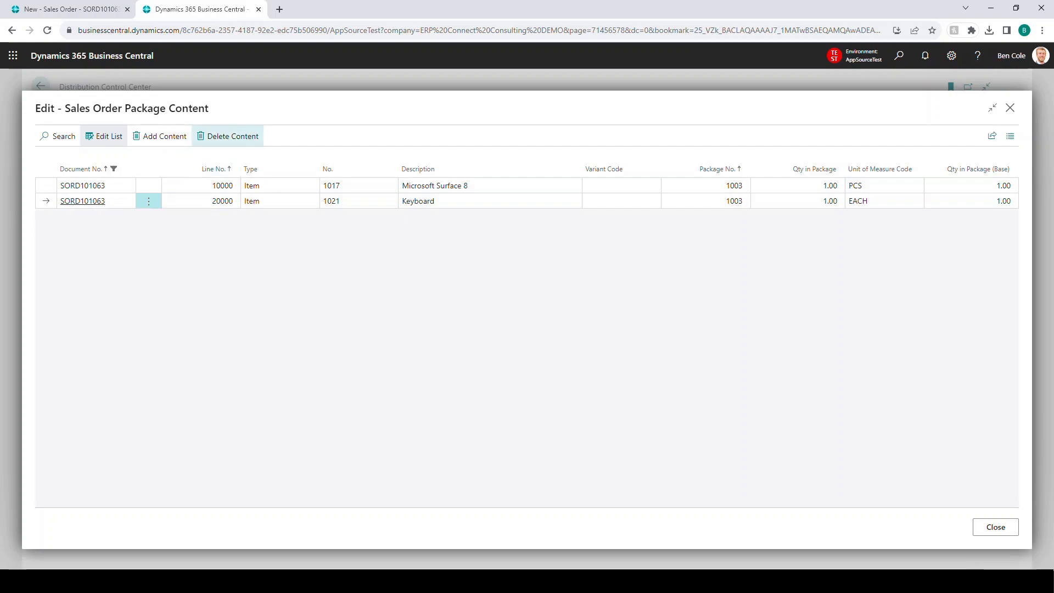
pyautogui.click(228, 136)
pyautogui.click(577, 345)
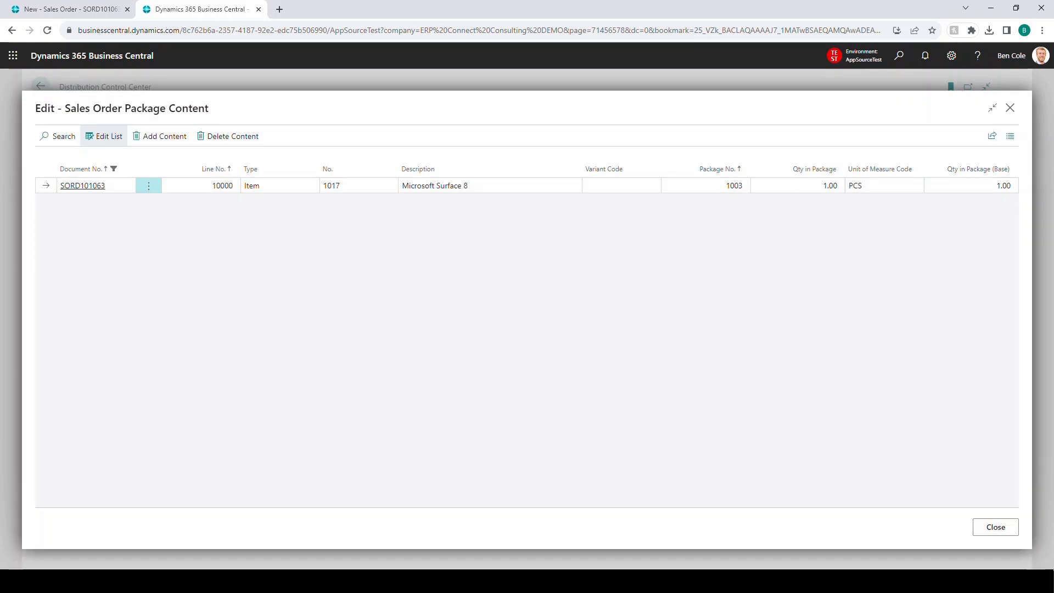
pyautogui.click(995, 527)
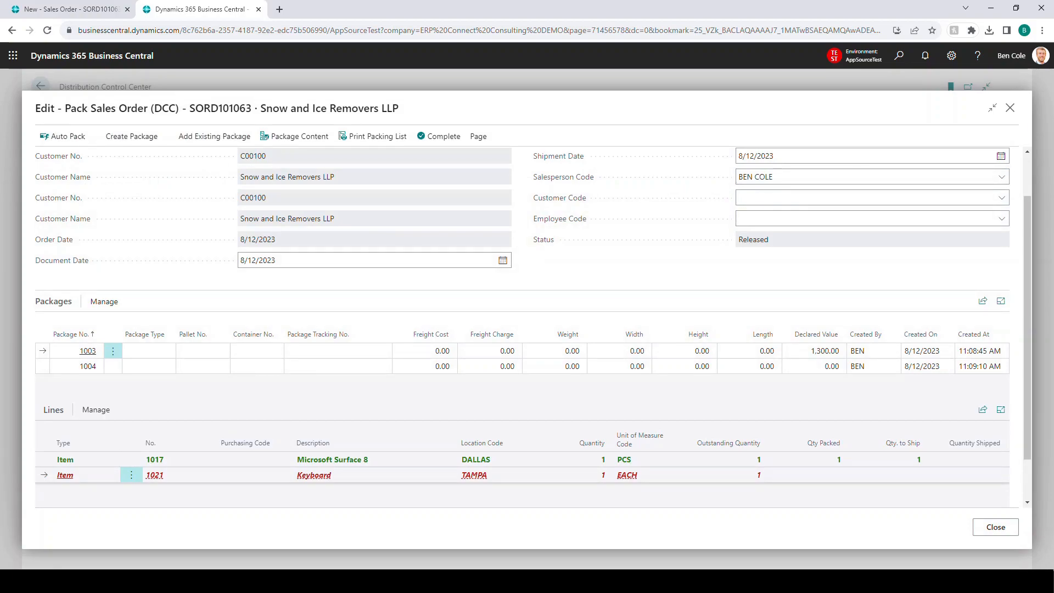
# Step: Add item 1021 to the second package with Scan Content and open the order's package content to verify the split
pyautogui.click(43, 366)
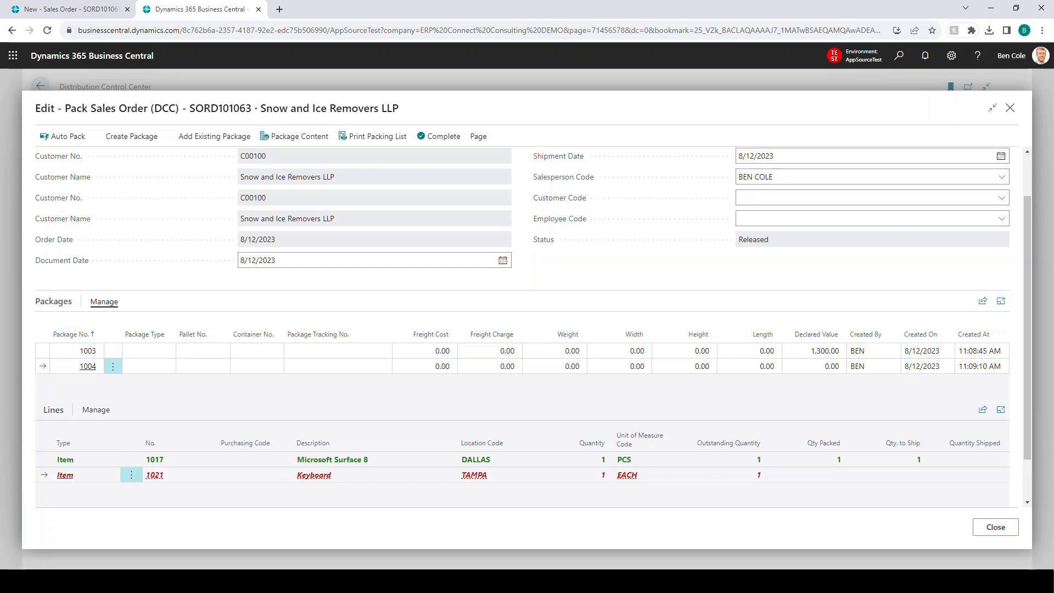
pyautogui.click(104, 302)
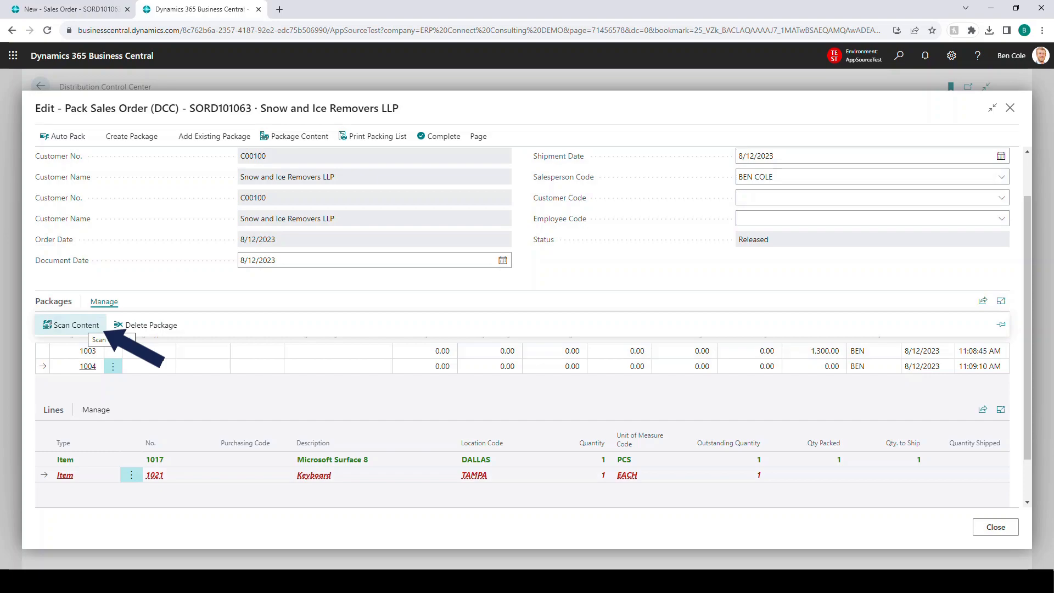
pyautogui.click(94, 327)
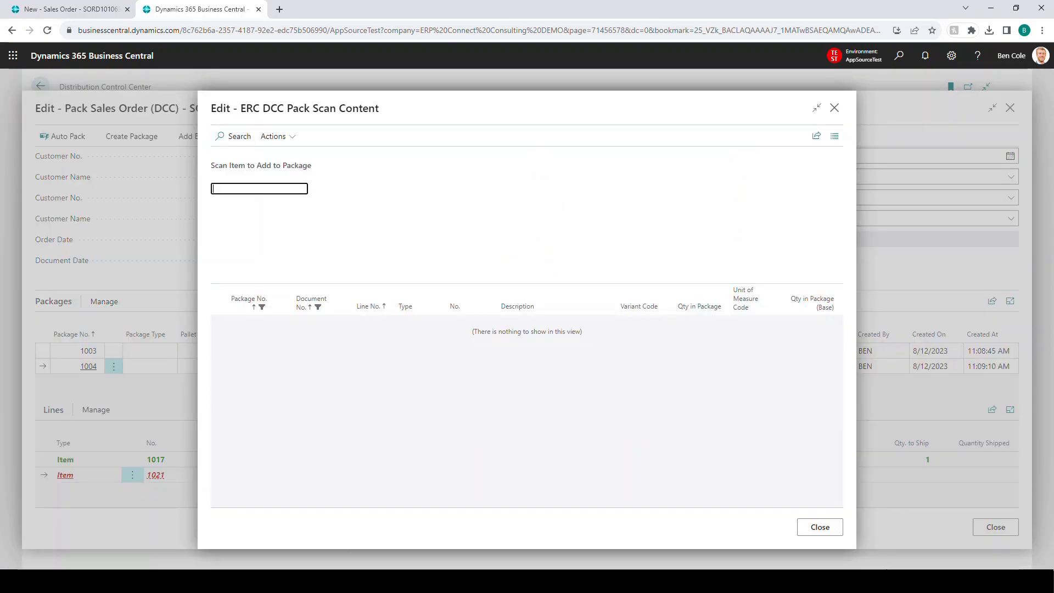
pyautogui.write('1021')
pyautogui.press('Return')
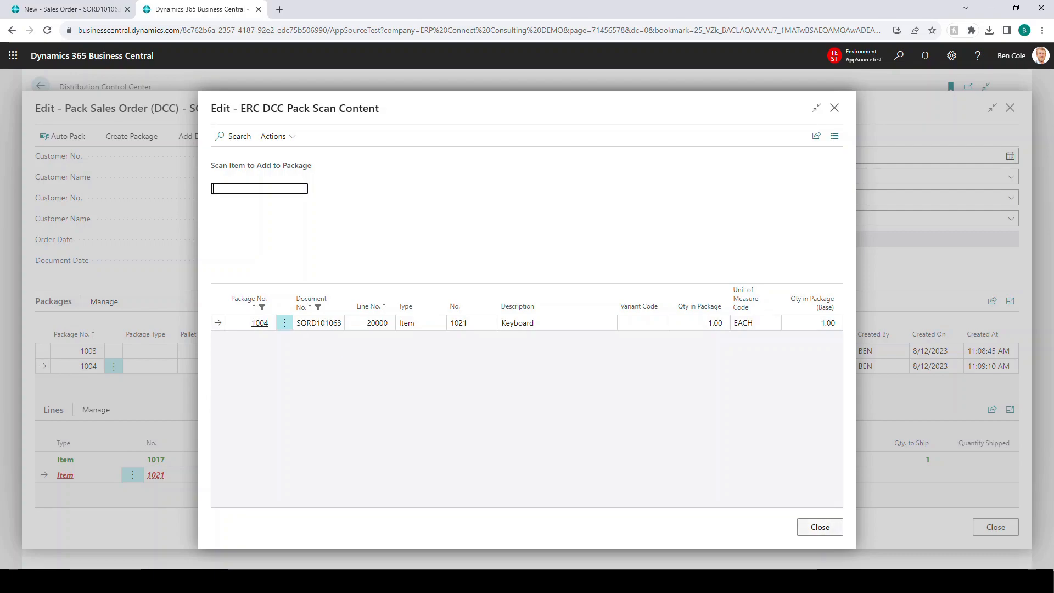
pyautogui.click(820, 527)
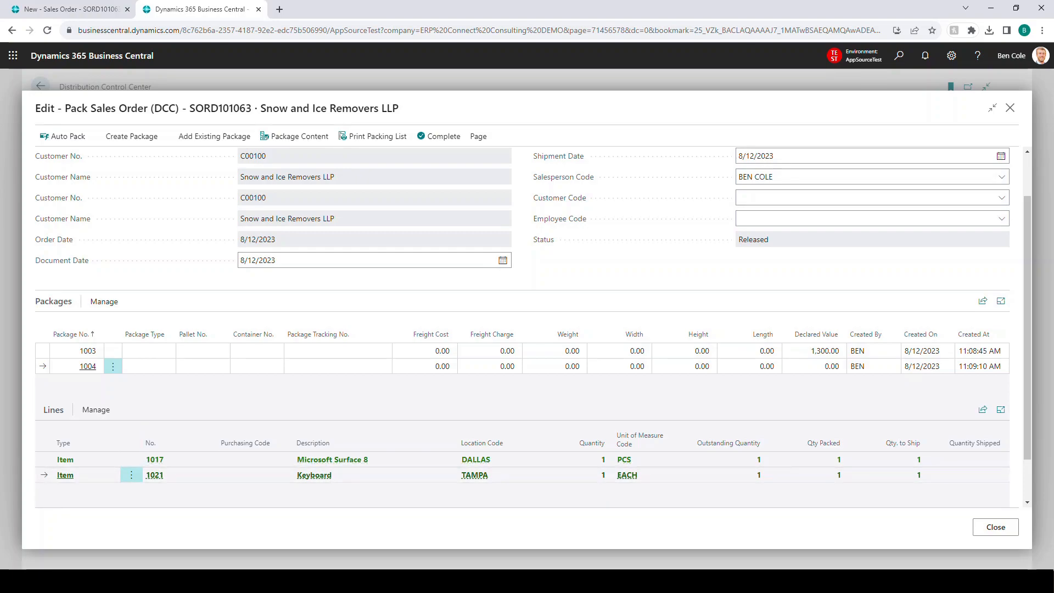
pyautogui.click(294, 136)
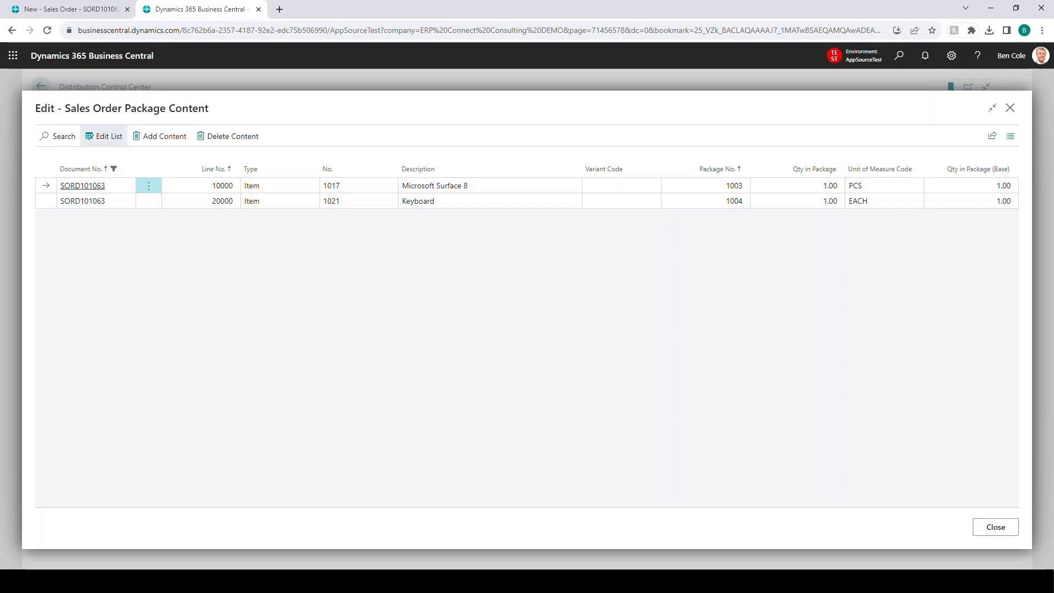
# Step: Print the order's packing list, view the downloaded packing slip PDF, and complete the packing of the order
pyautogui.click(995, 527)
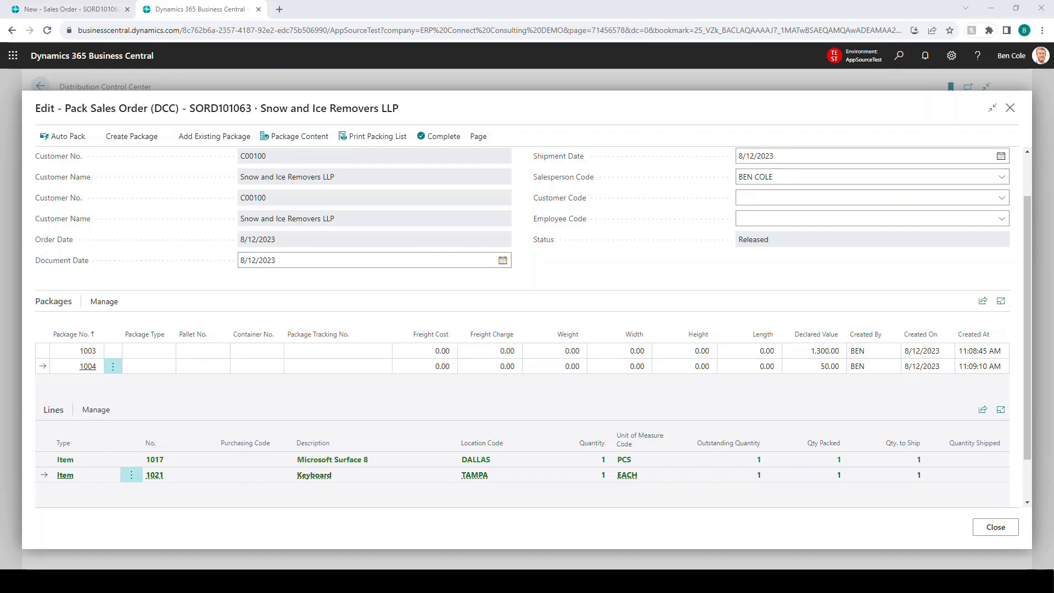
pyautogui.scroll(2, 252, 160)
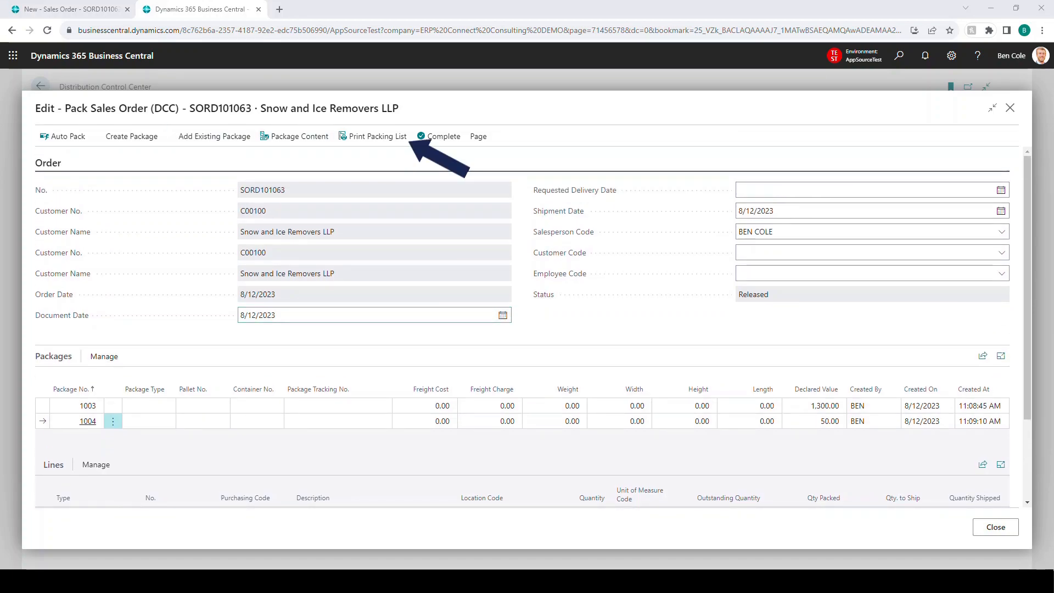
pyautogui.click(372, 136)
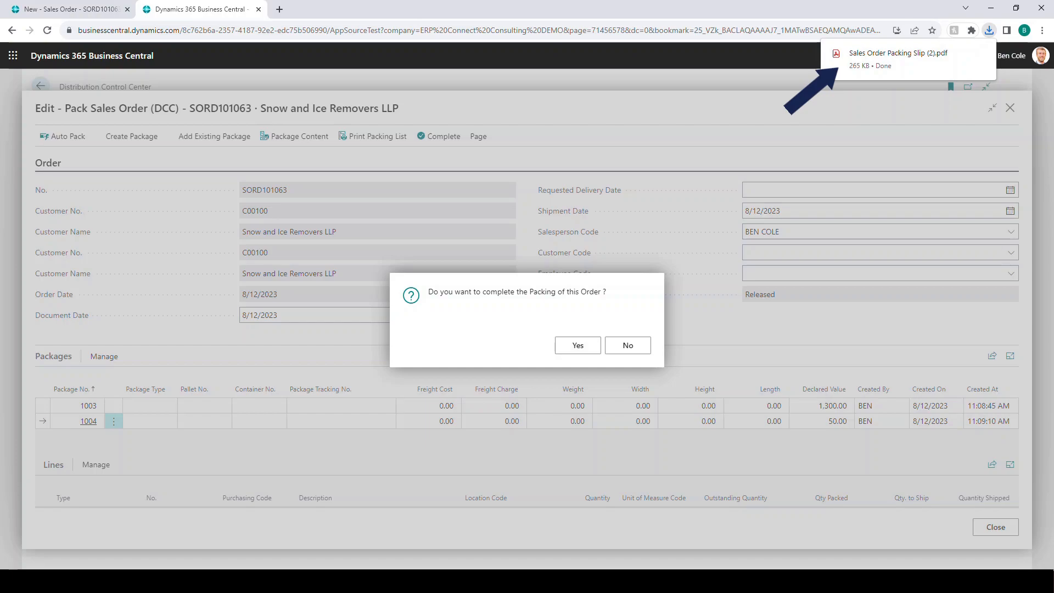
pyautogui.click(898, 58)
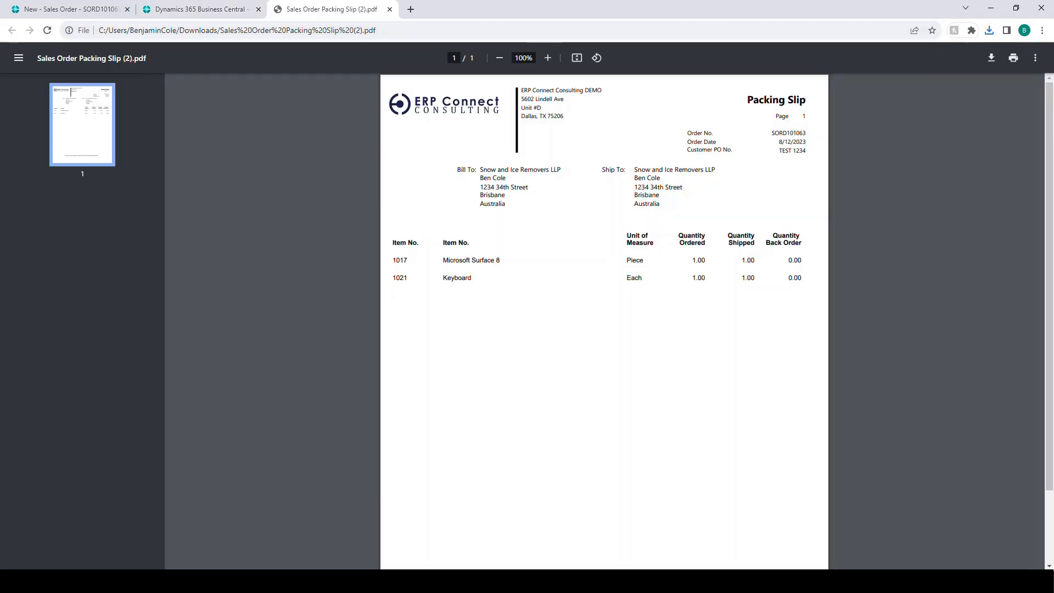
pyautogui.scroll(-3, 603, 321)
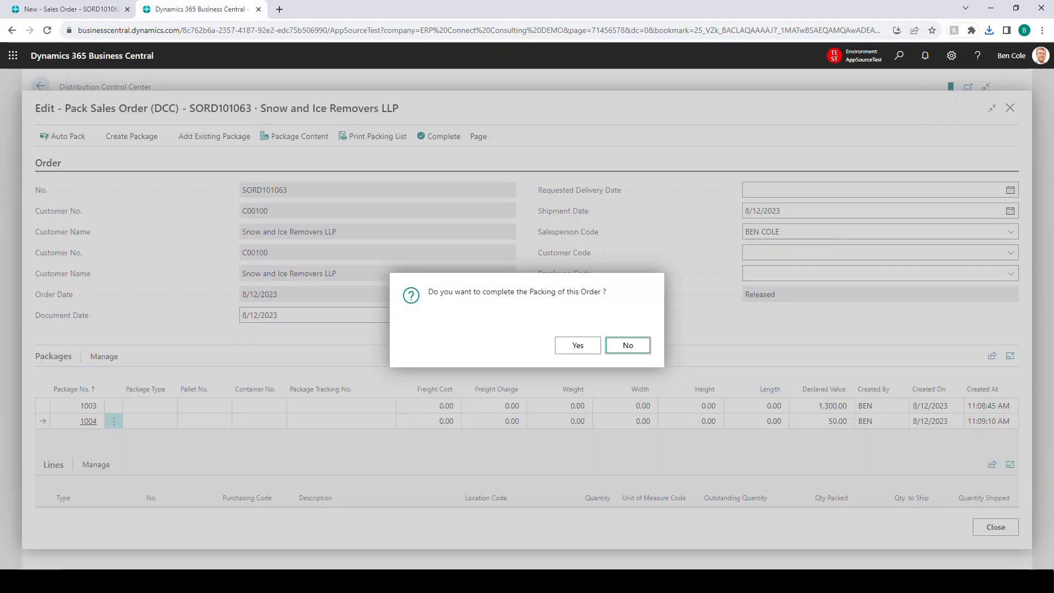
pyautogui.click(577, 345)
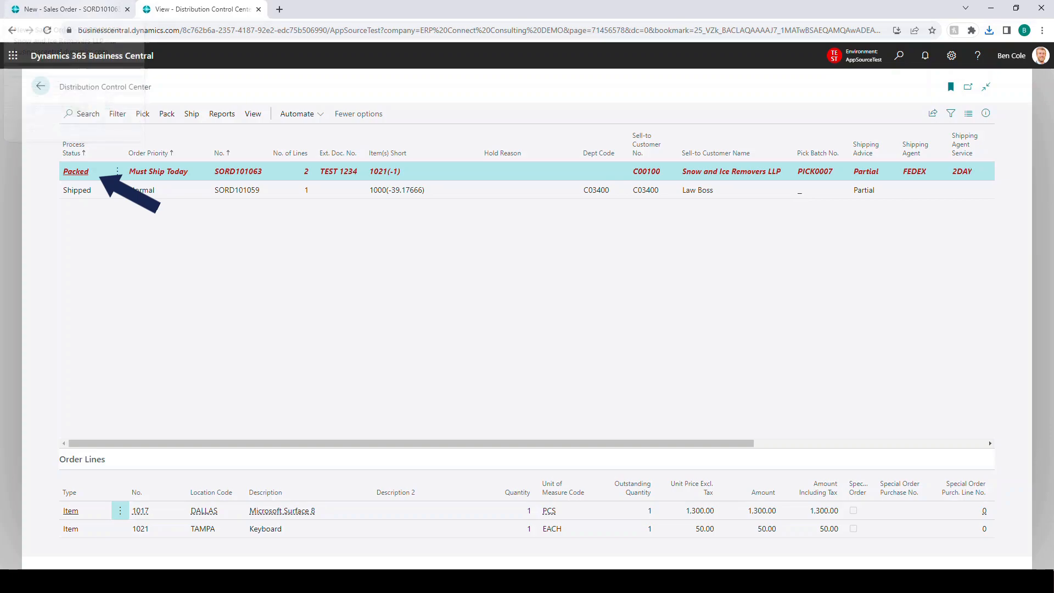
# Step: Post the packed sales order SORD101063 with the Ship and Invoice option
pyautogui.click(70, 9)
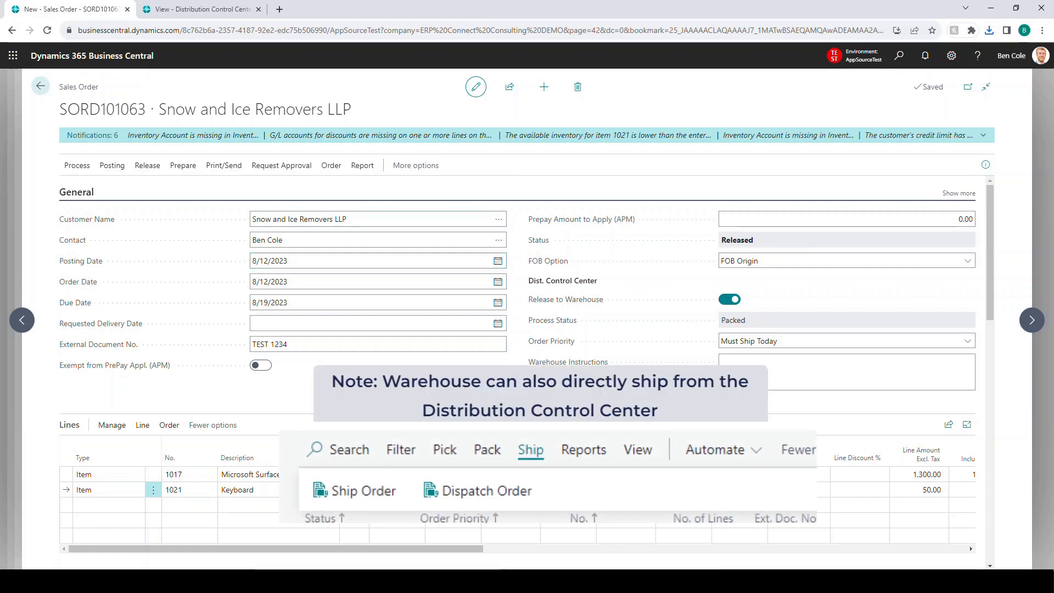
pyautogui.click(112, 165)
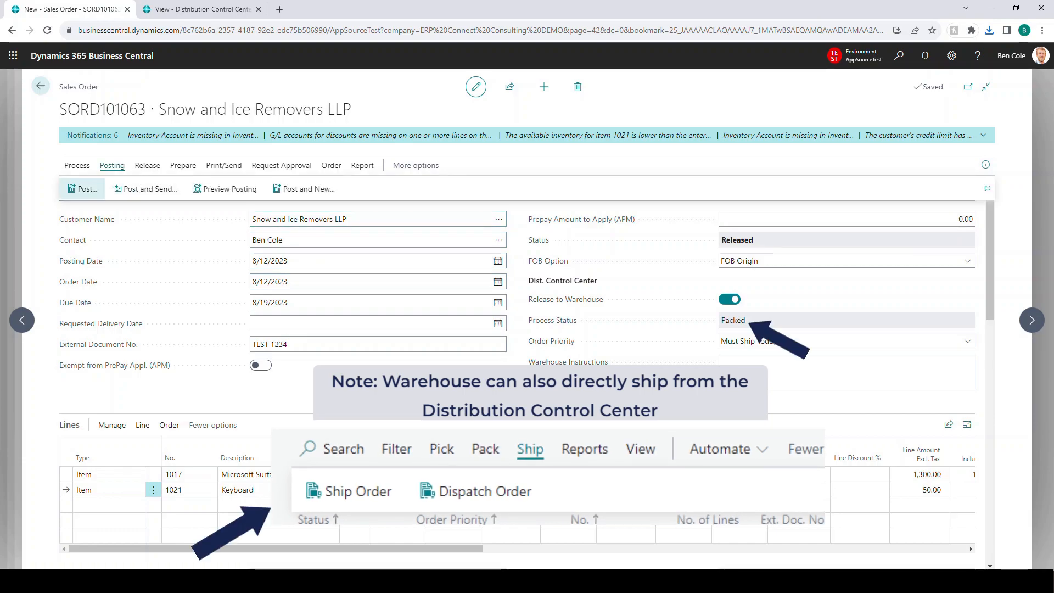
pyautogui.click(83, 189)
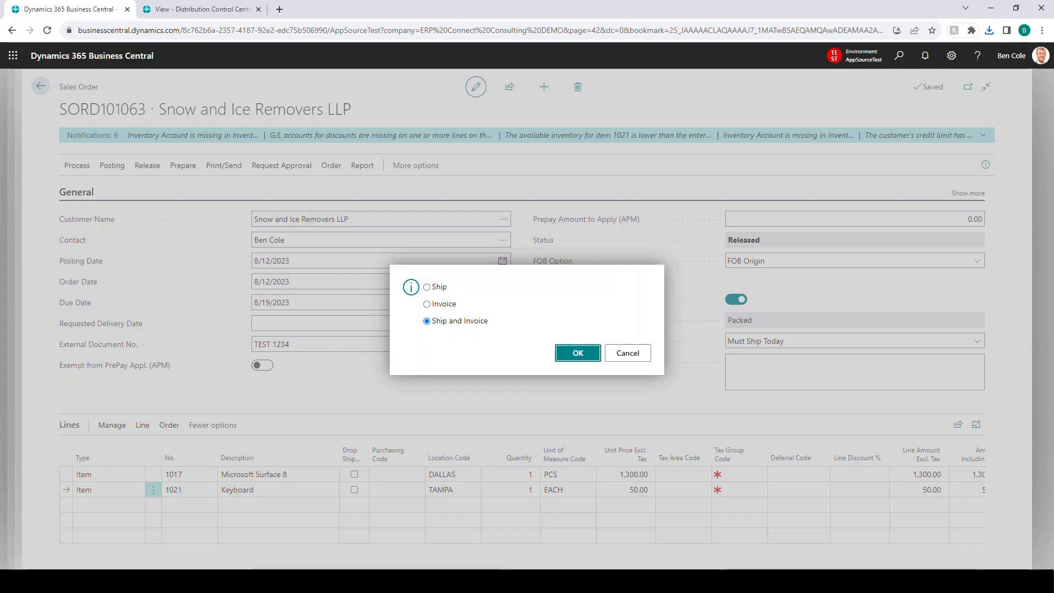
pyautogui.press('Return')
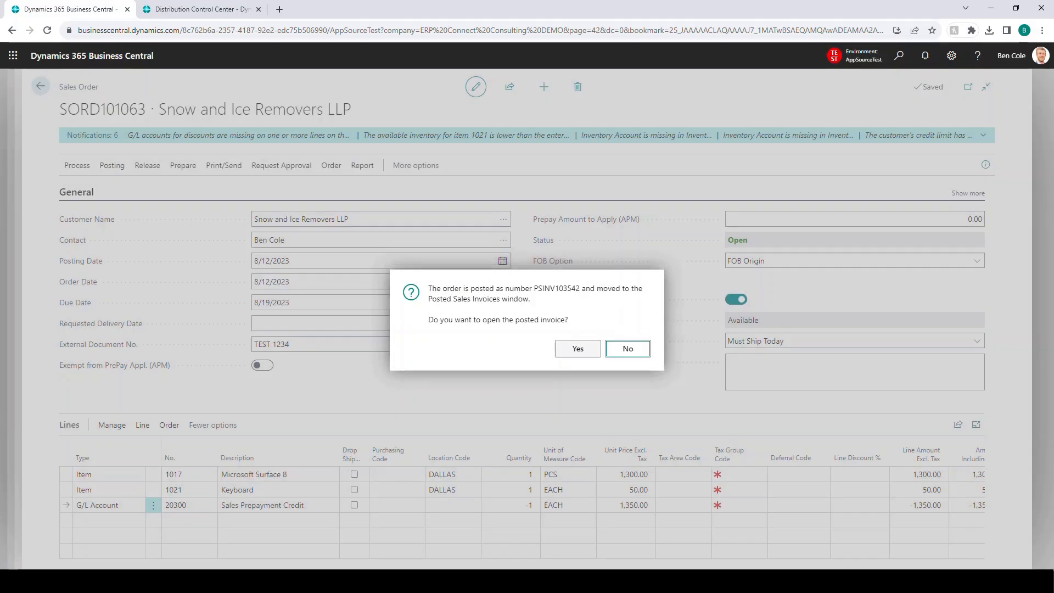
# Step: Open the posted sales invoice for the order and review its lines
pyautogui.hotkey('shift', 'Tab')
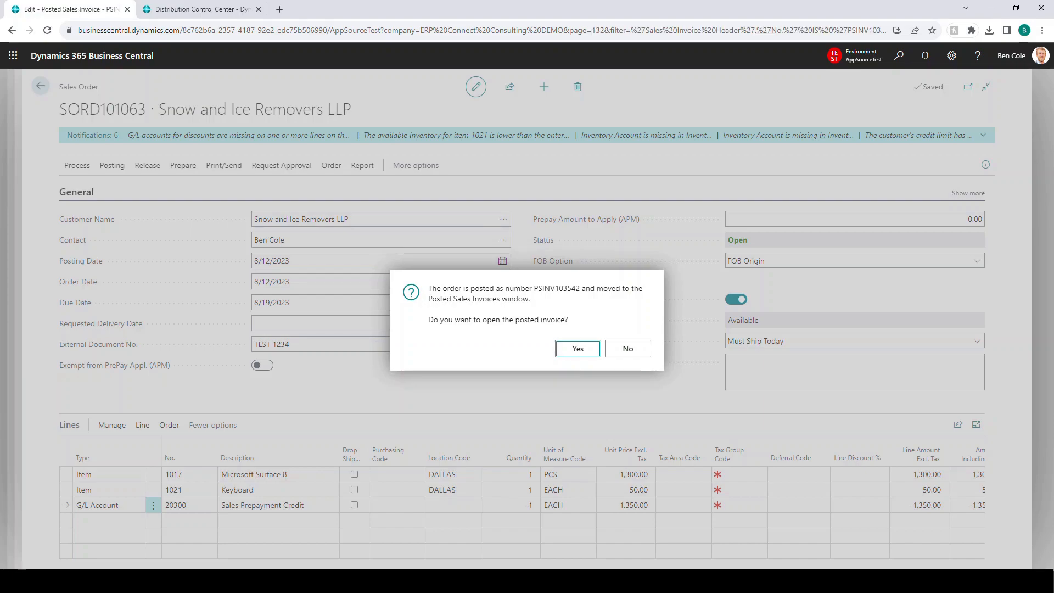
pyautogui.press('Return')
pyautogui.scroll(-4, 412, 329)
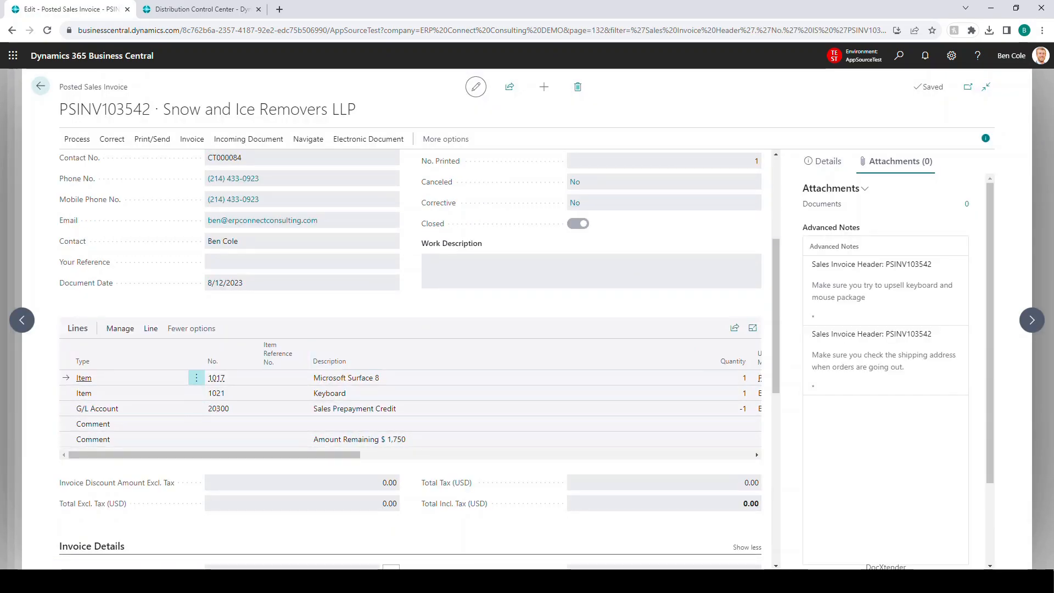
# Step: Return to the Distribution Control Center and use its filter options to check the list of orders
pyautogui.click(215, 10)
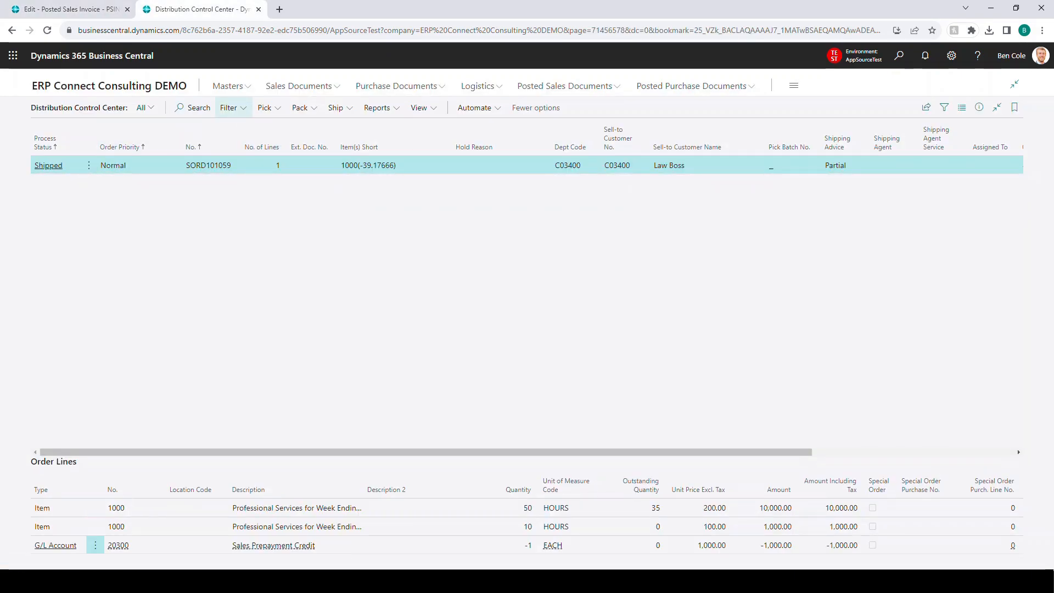
pyautogui.click(230, 108)
pyautogui.click(236, 232)
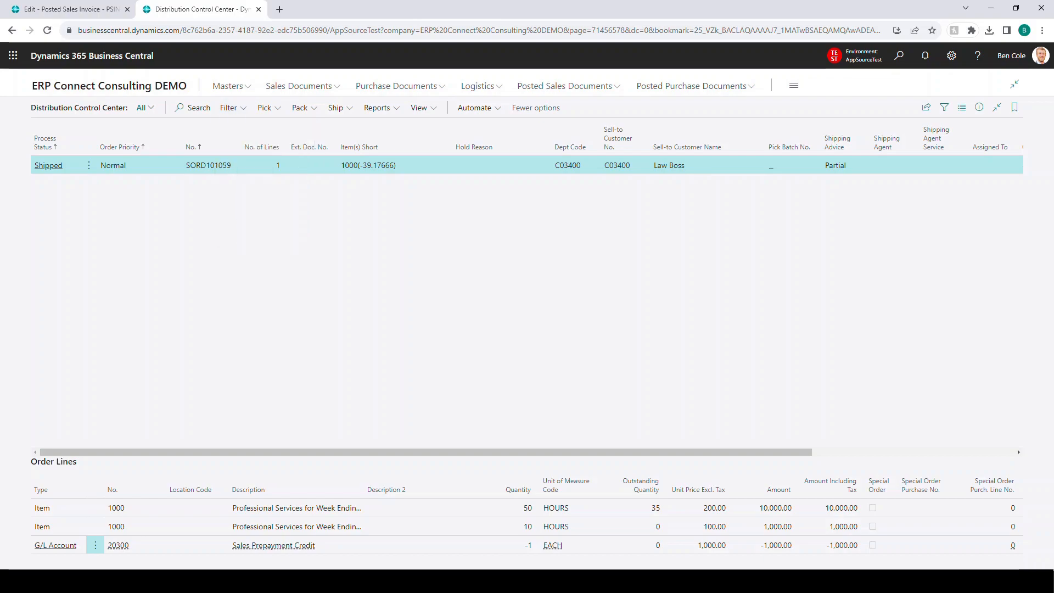